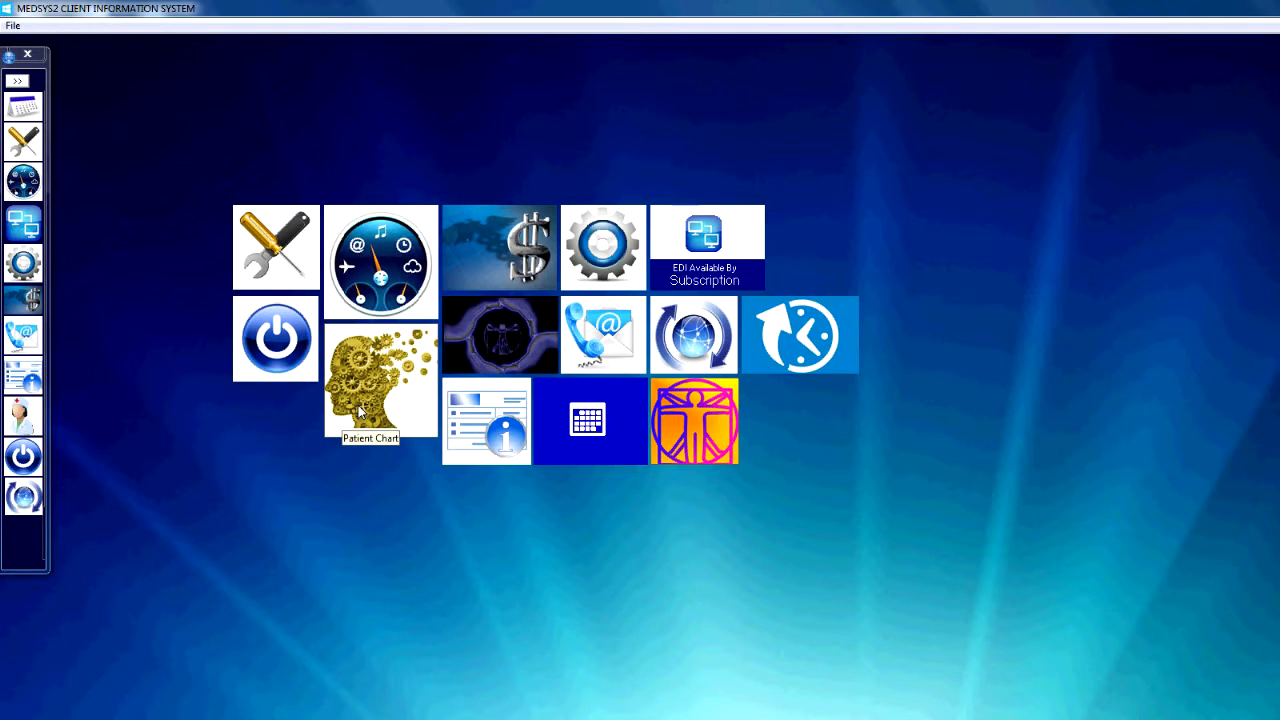
Open the security matrix from the provider information and enter the new user's first name, middle initial and last name.
{"action": "left_click", "coordinate": [20, 410]}
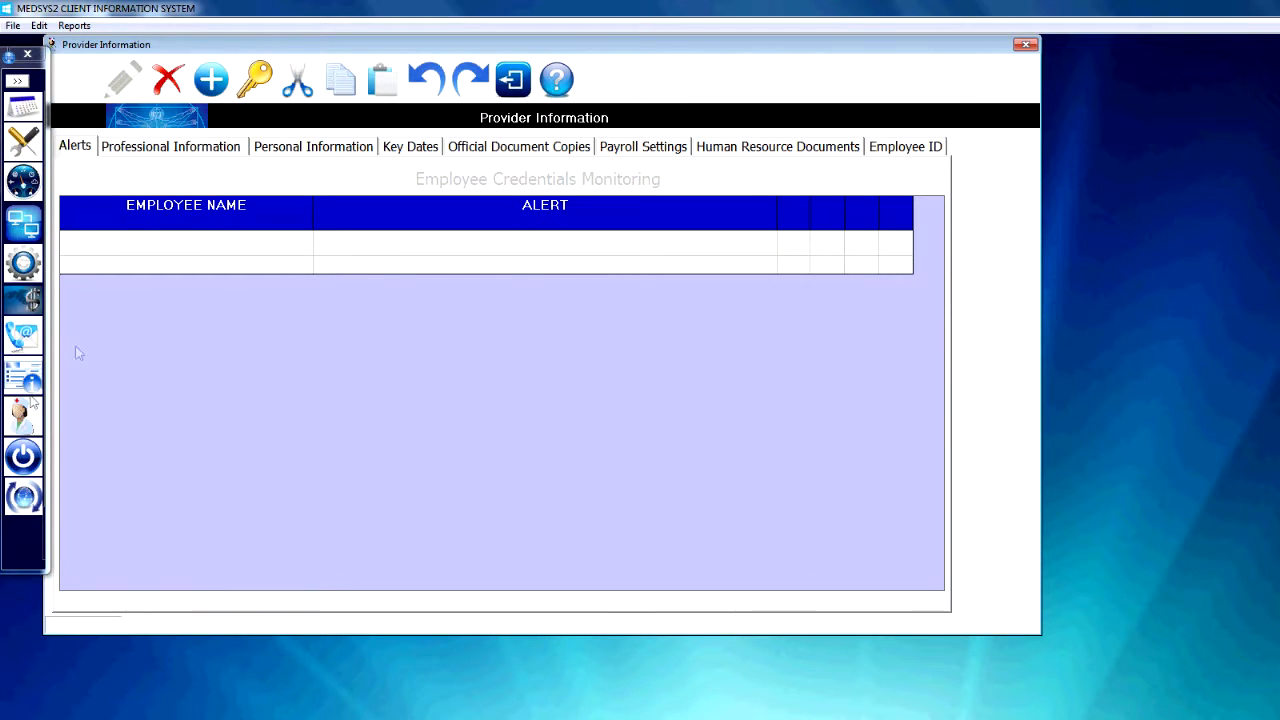
{"action": "left_click", "coordinate": [254, 80]}
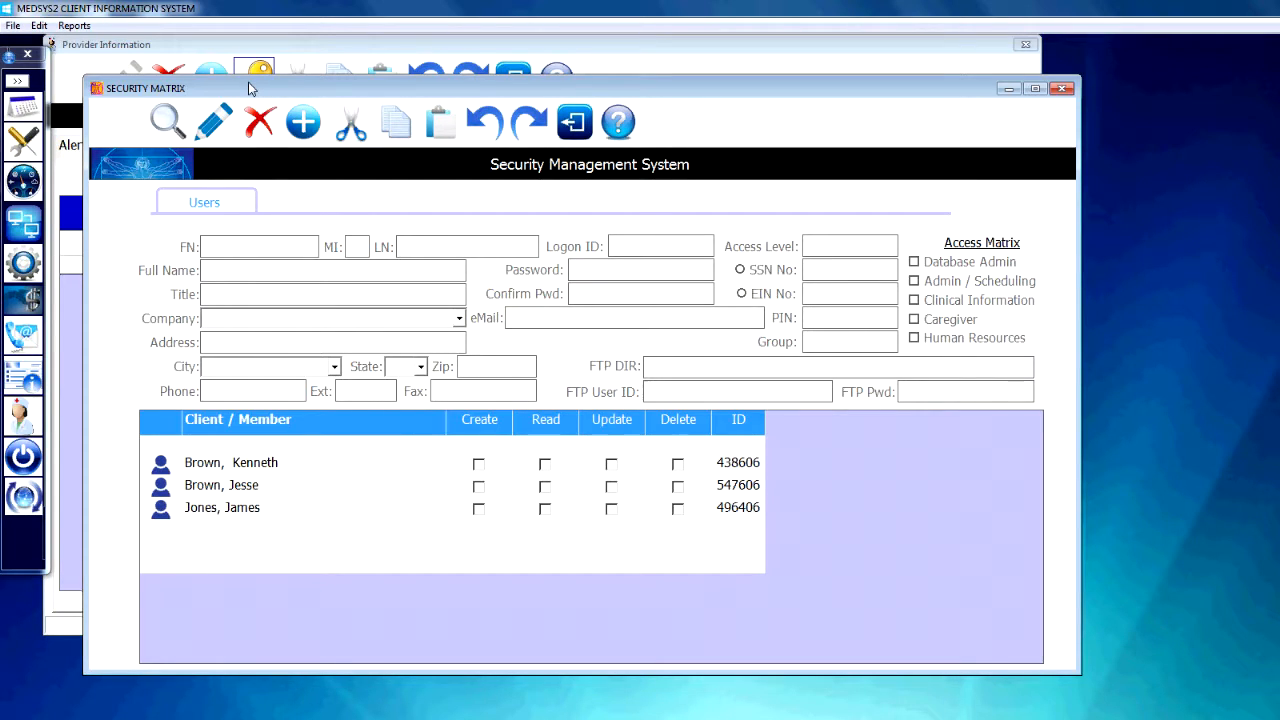
{"action": "left_click", "coordinate": [245, 249]}
{"action": "type", "text": "John"}
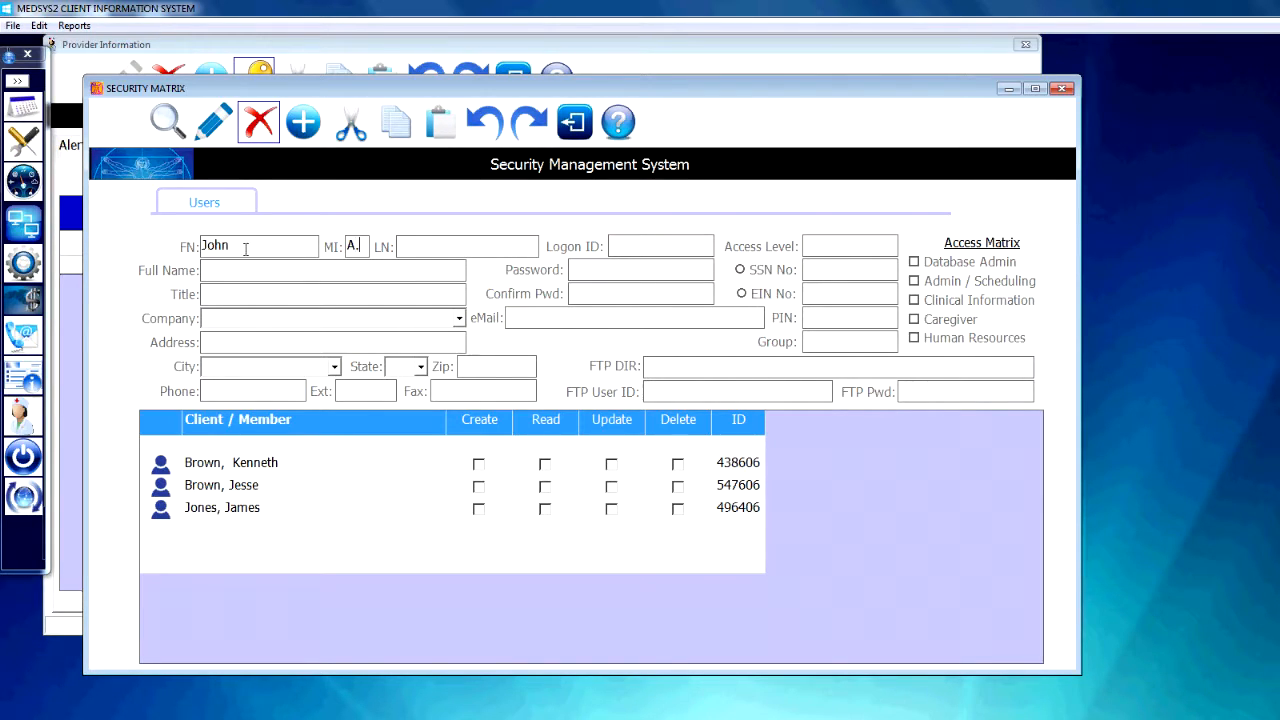
{"action": "type", "text": "Doe"}
{"action": "key", "text": "Tab"}
Enter the new user's logon ID and set the access level to 1.
{"action": "left_click", "coordinate": [648, 249]}
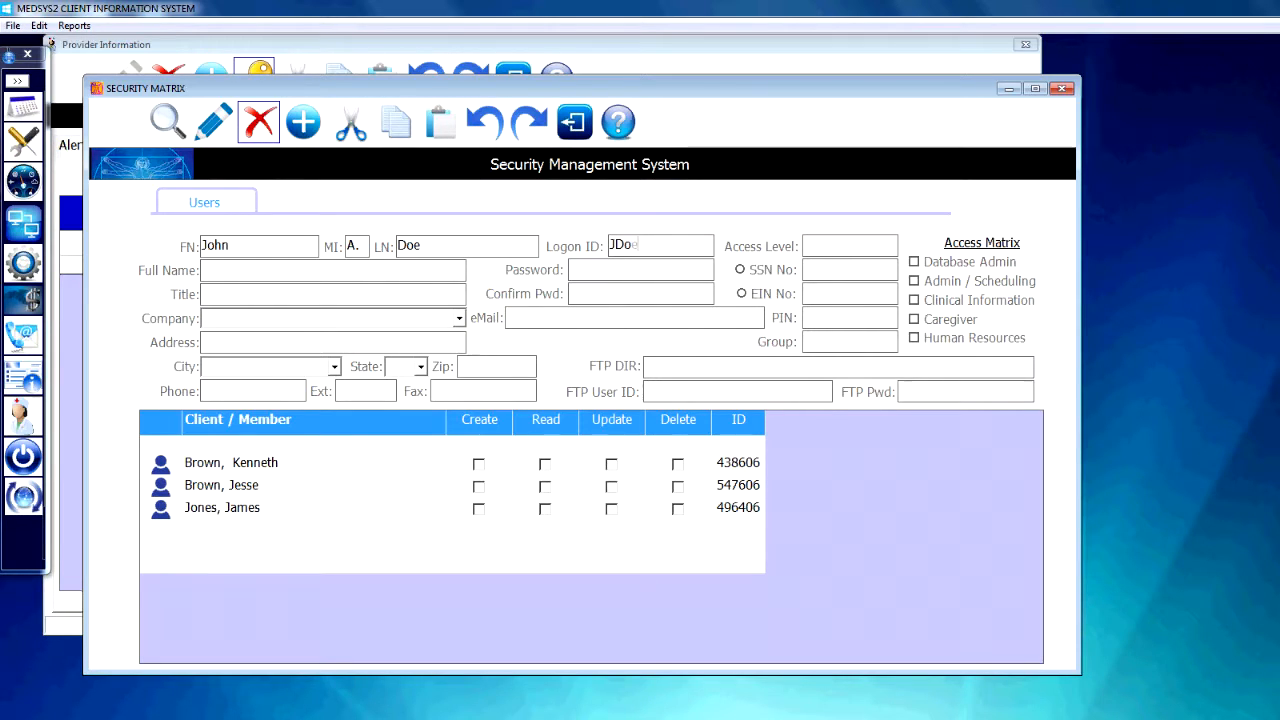
{"action": "left_click", "coordinate": [847, 240]}
{"action": "type", "text": "1"}
Enter the user's full name and the title Systems Analyst.
{"action": "left_click", "coordinate": [333, 268]}
{"action": "type", "text": "J"}
{"action": "type", "text": "ohn A "}
{"action": "type", "text": "Dow"}
{"action": "type", "text": "e"}
{"action": "left_click", "coordinate": [298, 290]}
{"action": "type", "text": "System"}
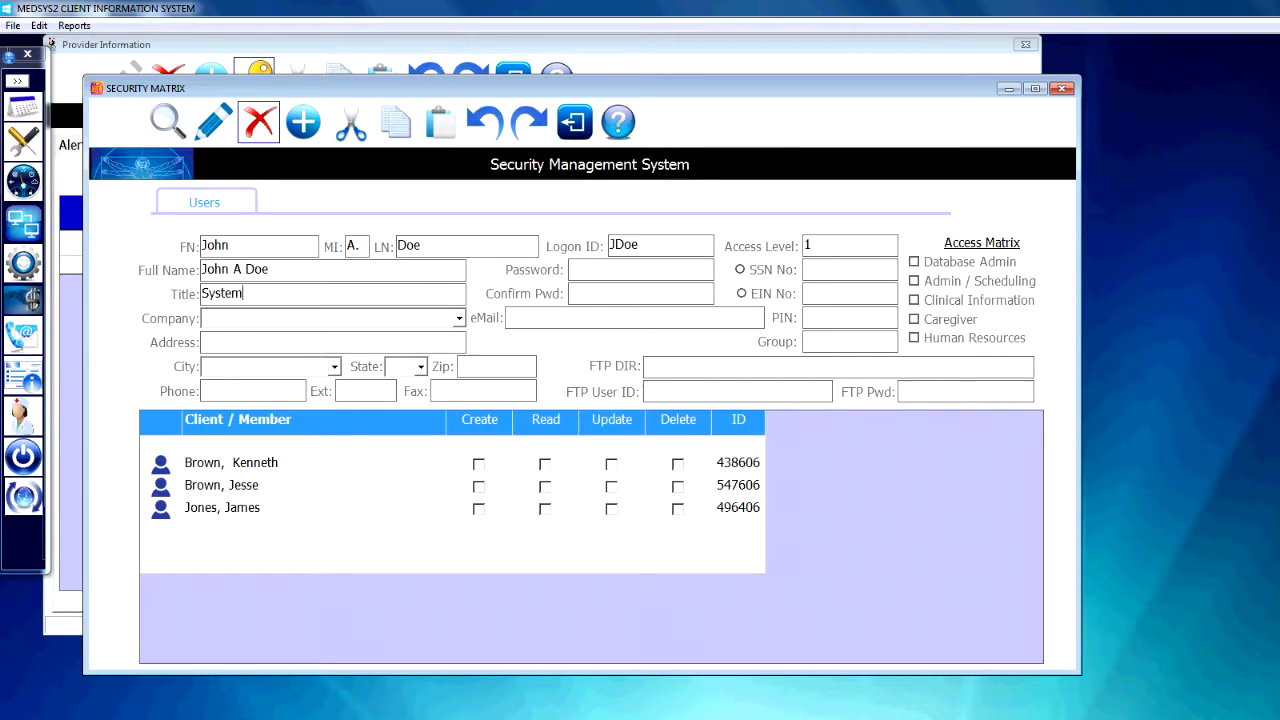
{"action": "type", "text": "s Analys"}
Enter the new user's account password and repeat it as the password confirmation.
{"action": "type", "text": "#"}
{"action": "type", "text": "##"}
{"action": "type", "text": "##"}
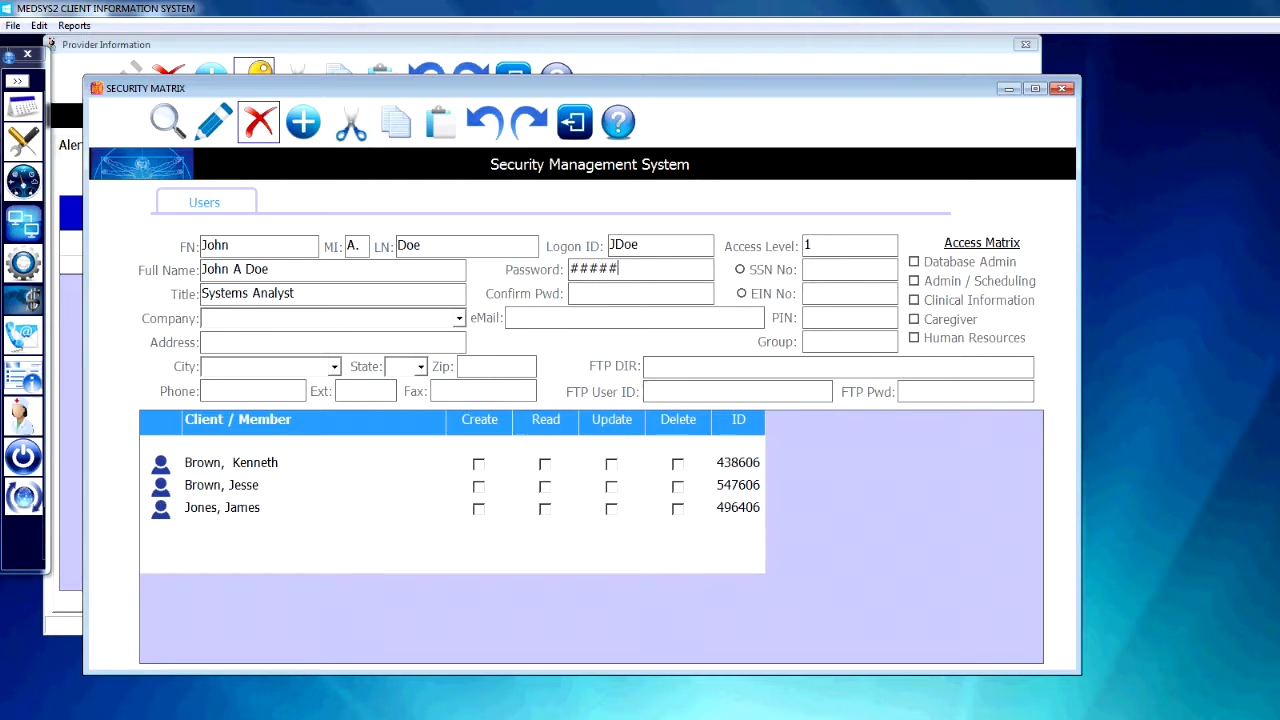
{"action": "left_click", "coordinate": [615, 297]}
{"action": "type", "text": "#####"}
Grant the user Admin / Scheduling, Clinical Information and Caregiver rights in the access matrix.
{"action": "left_click", "coordinate": [835, 270]}
{"action": "left_click", "coordinate": [916, 283]}
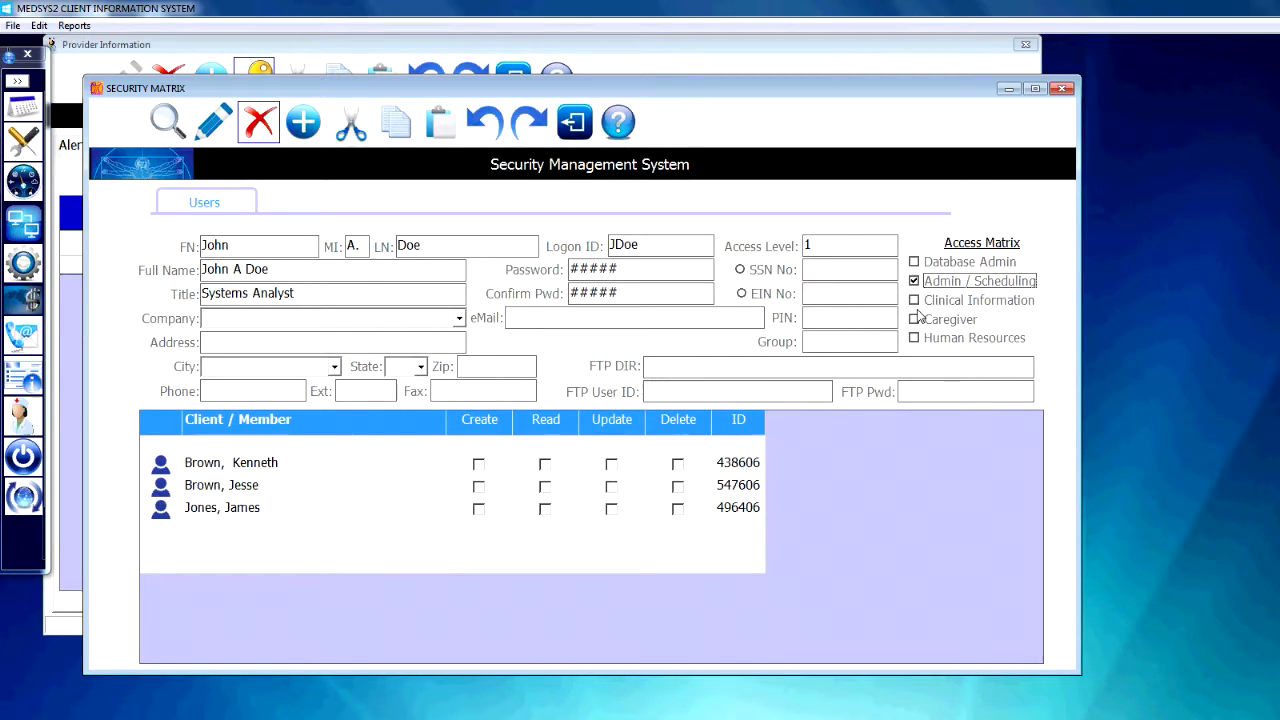
{"action": "left_click", "coordinate": [914, 301]}
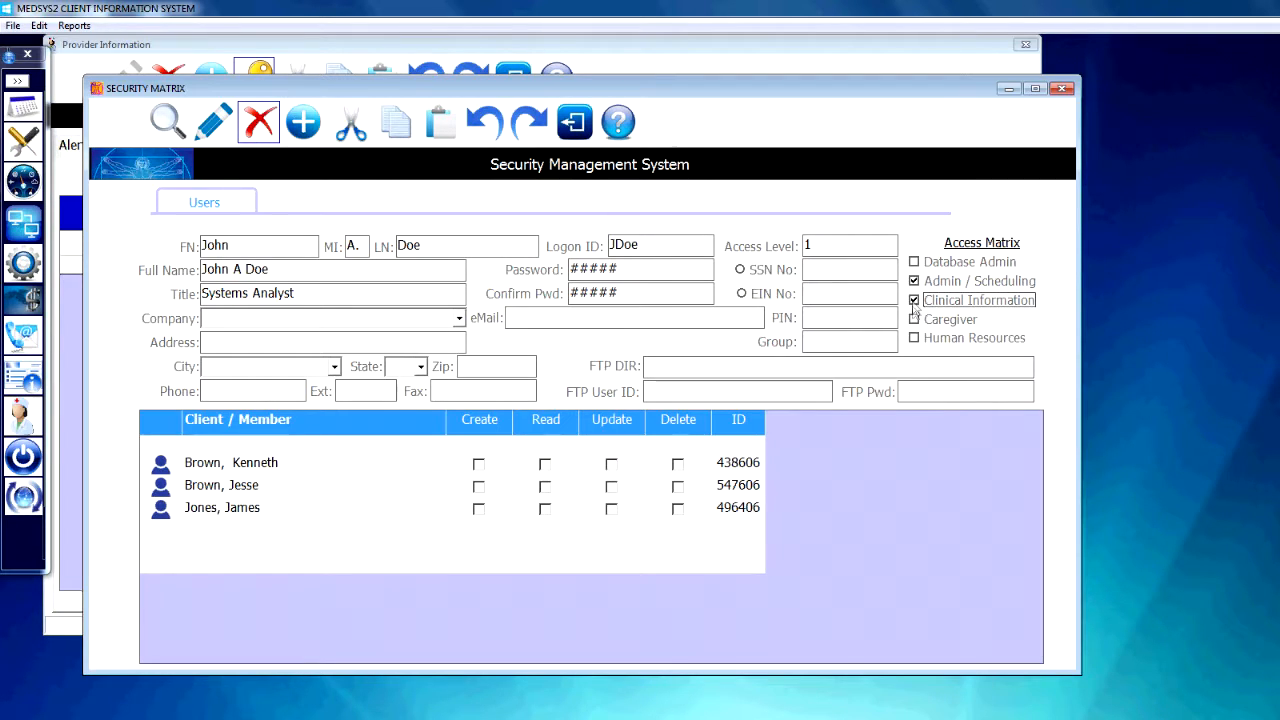
{"action": "left_click", "coordinate": [916, 321]}
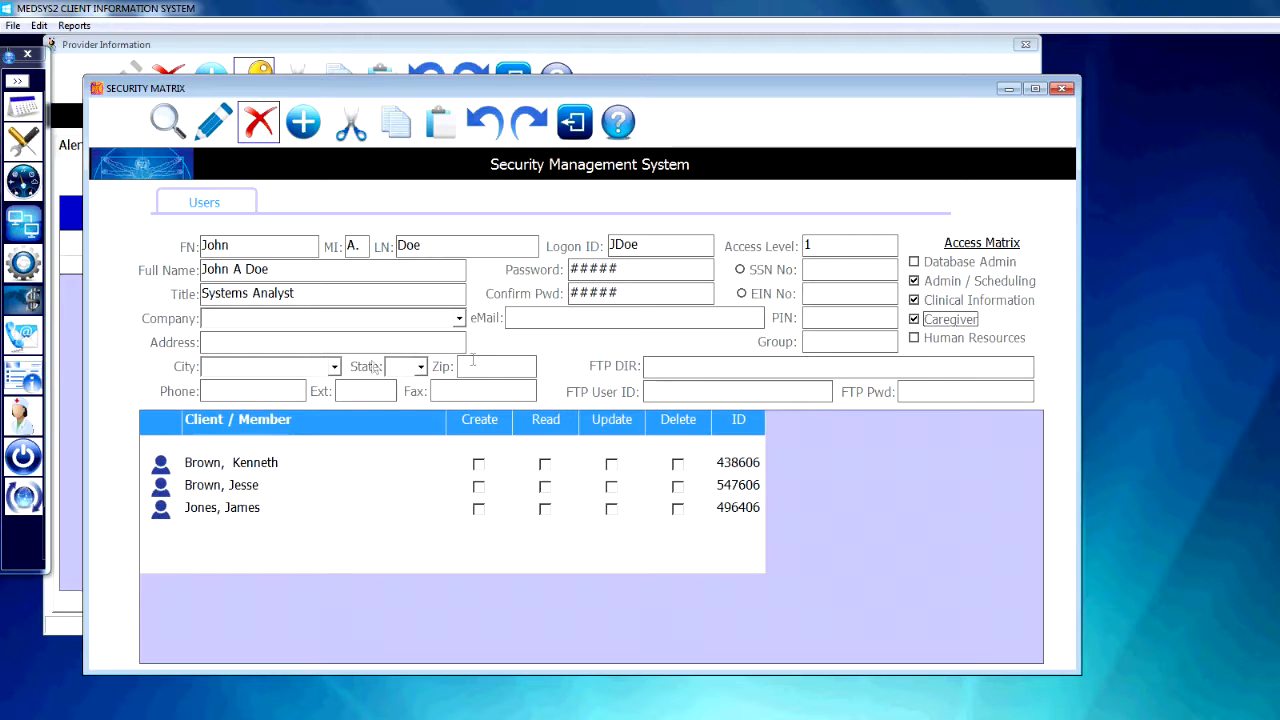
Assign the user to the company Behavioral Health Associates and fill in the user's e-mail address.
{"action": "left_click", "coordinate": [459, 318]}
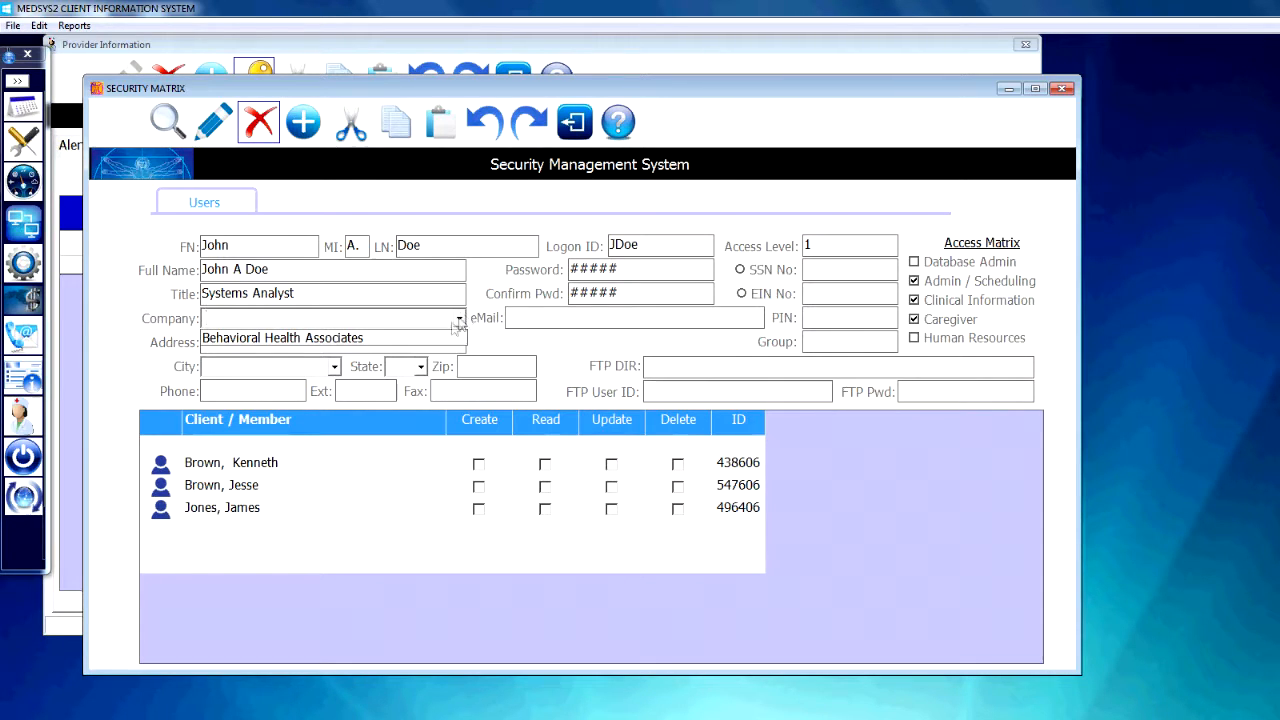
{"action": "left_click", "coordinate": [441, 337]}
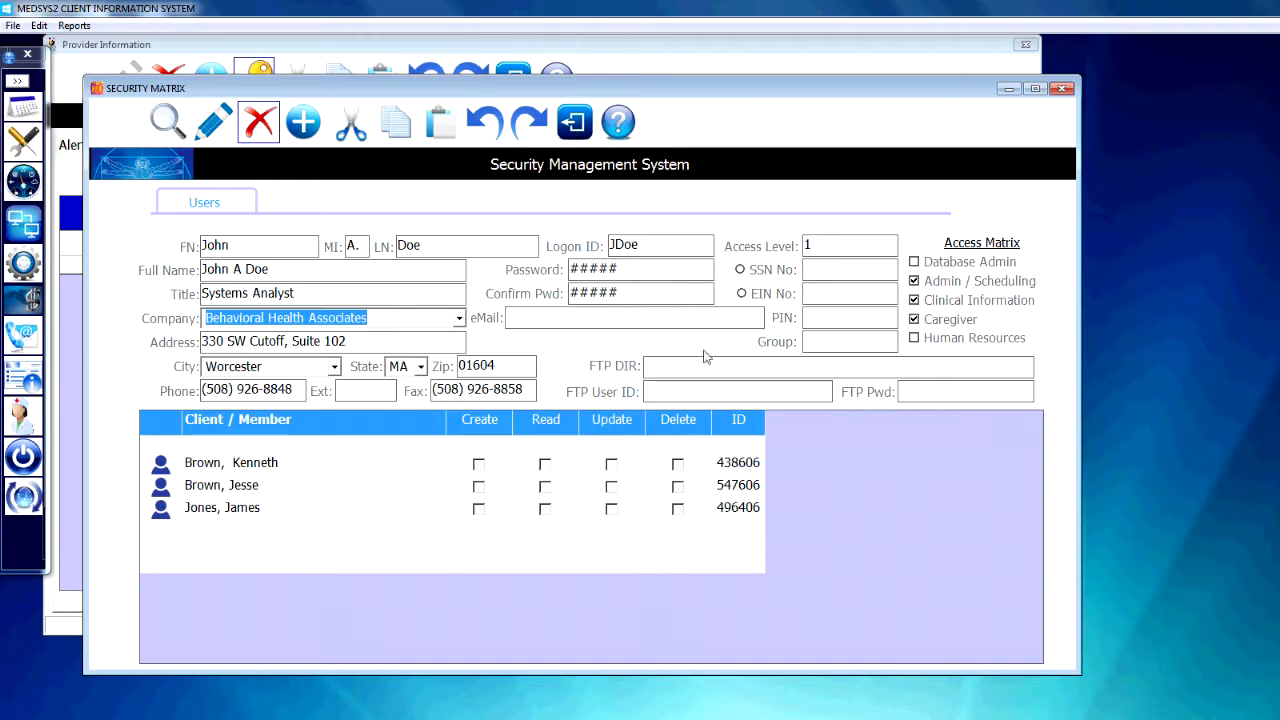
{"action": "left_click", "coordinate": [589, 320]}
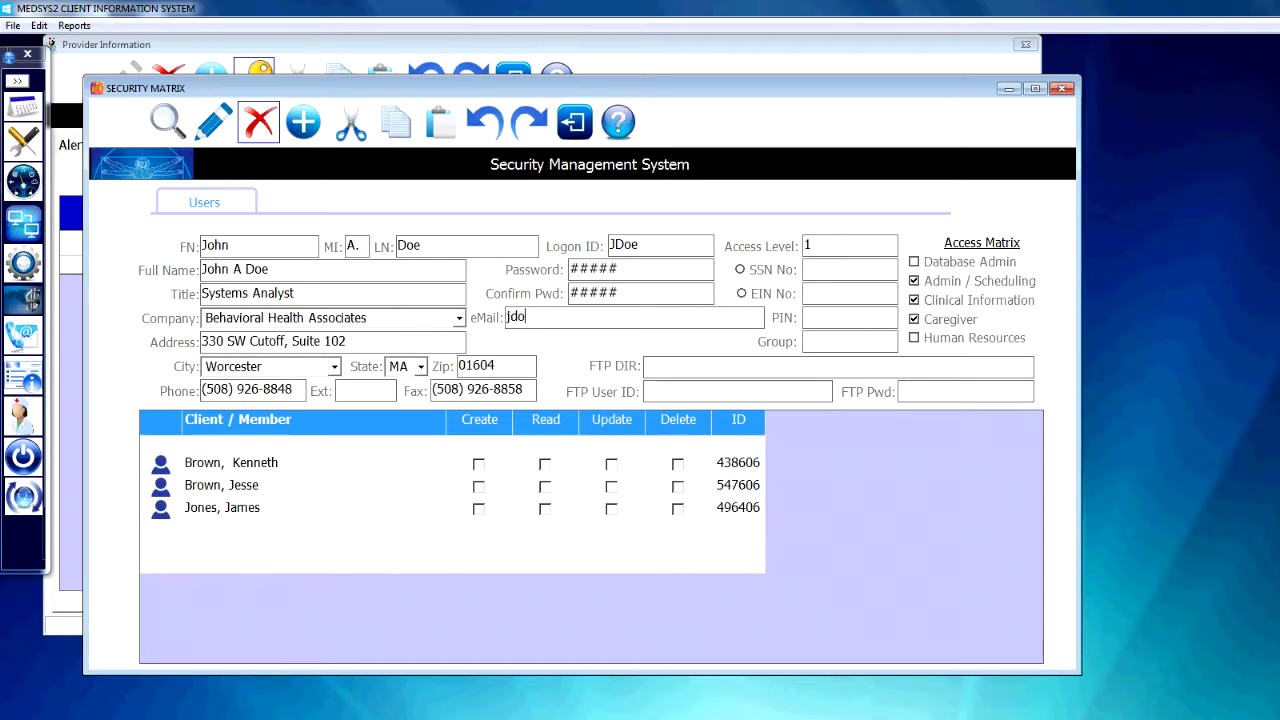
Save the new user record and close the security matrix.
{"action": "left_click", "coordinate": [212, 138]}
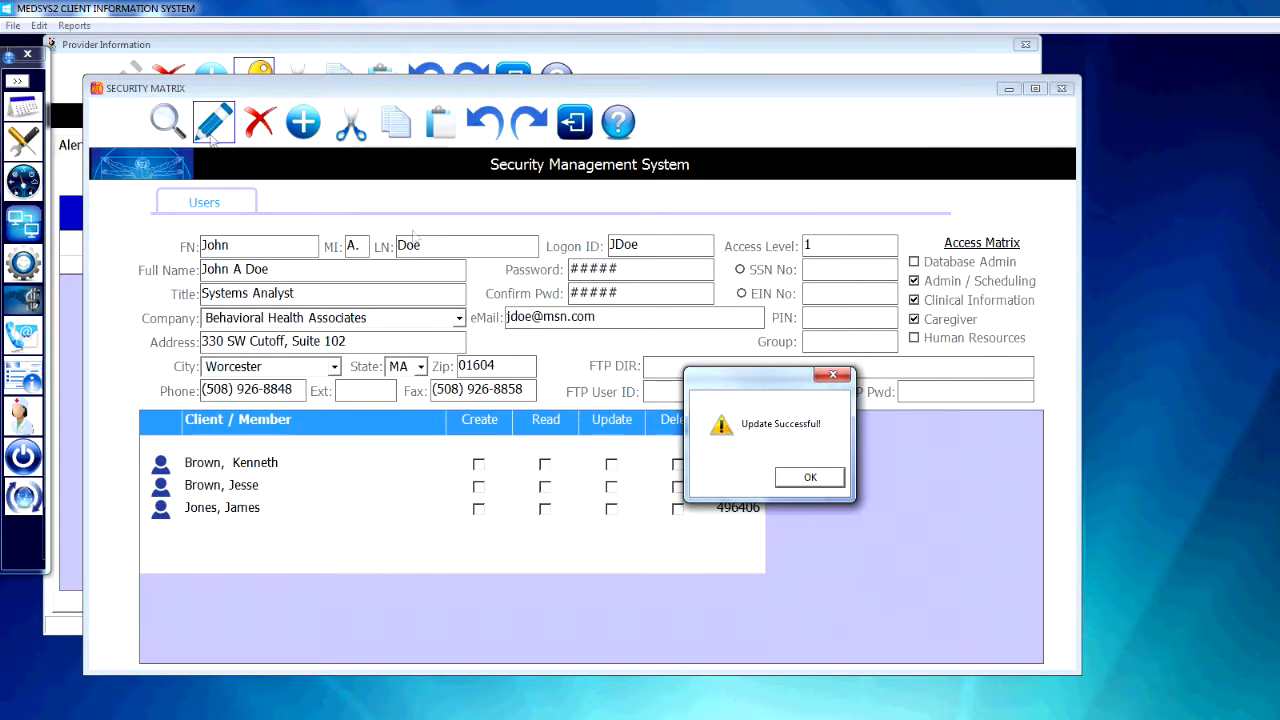
{"action": "left_click", "coordinate": [803, 477]}
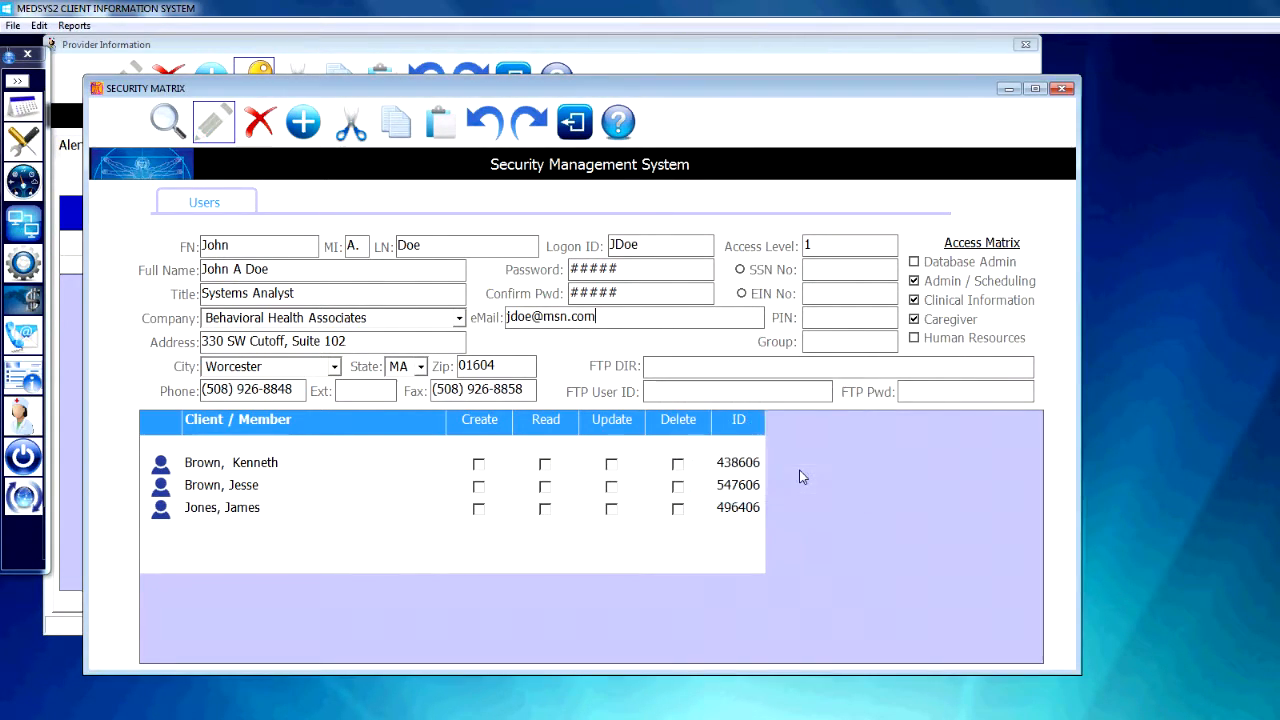
{"action": "left_click", "coordinate": [570, 124]}
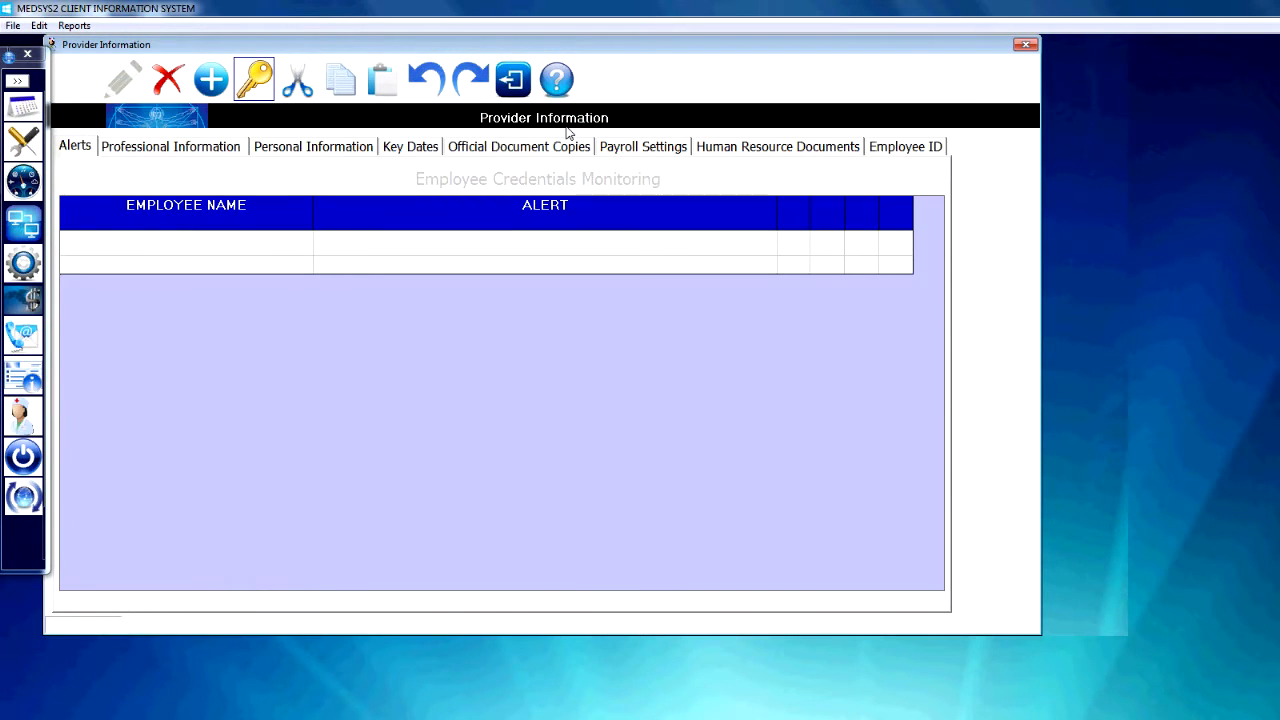
Load the newly created user from the user list in the provider's professional information.
{"action": "left_click", "coordinate": [170, 150]}
{"action": "left_click", "coordinate": [390, 203]}
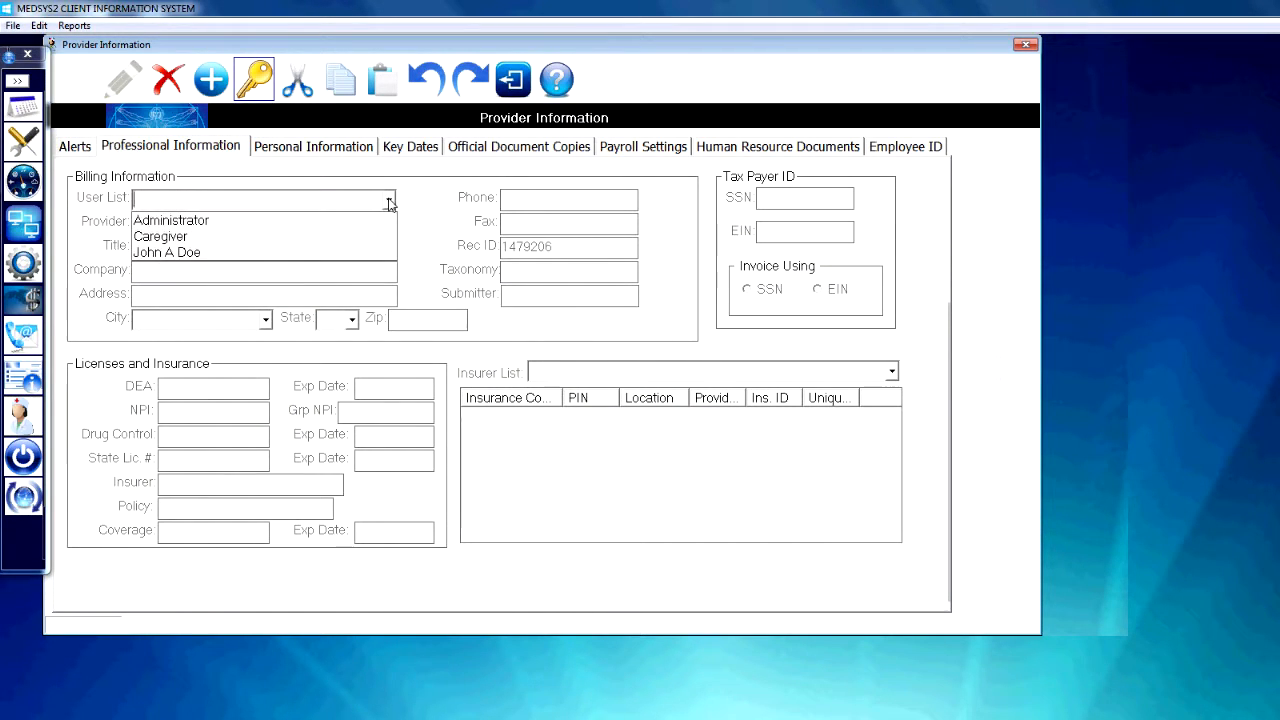
{"action": "left_click", "coordinate": [211, 254]}
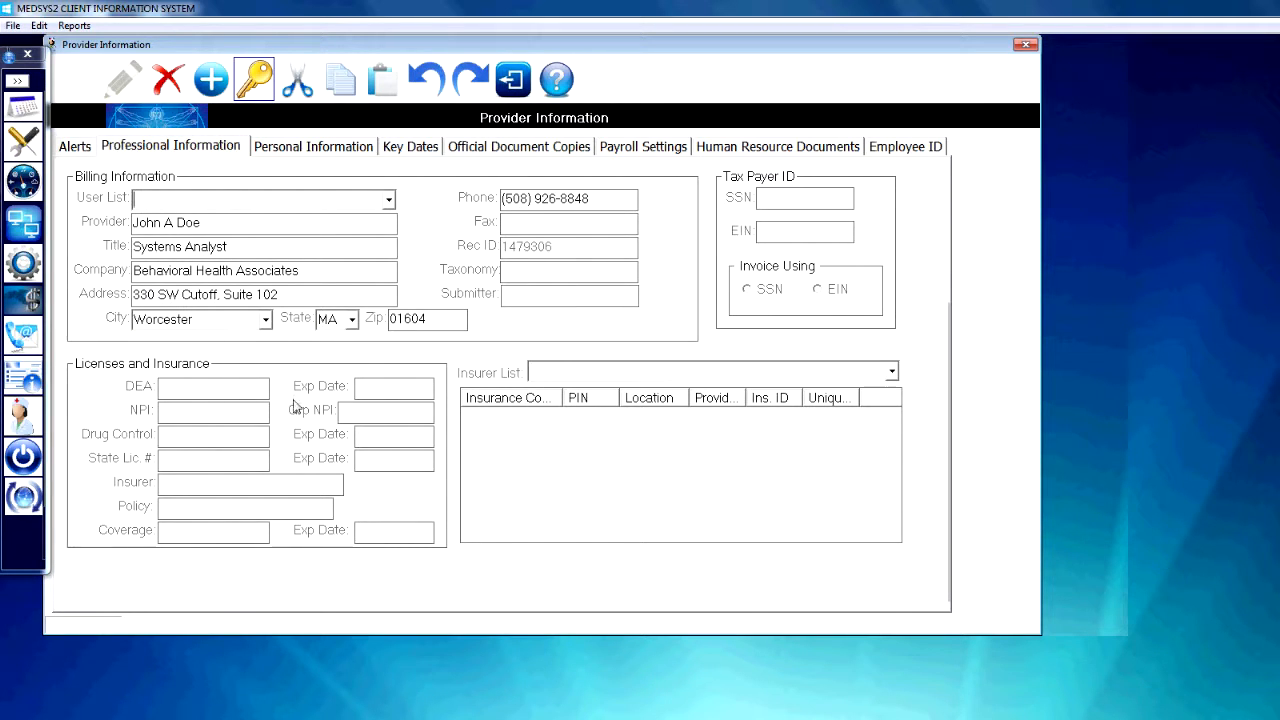
In the personal information, set the salutation to Mr. and enter the provider's first, middle, last and preferred names.
{"action": "left_click", "coordinate": [329, 149]}
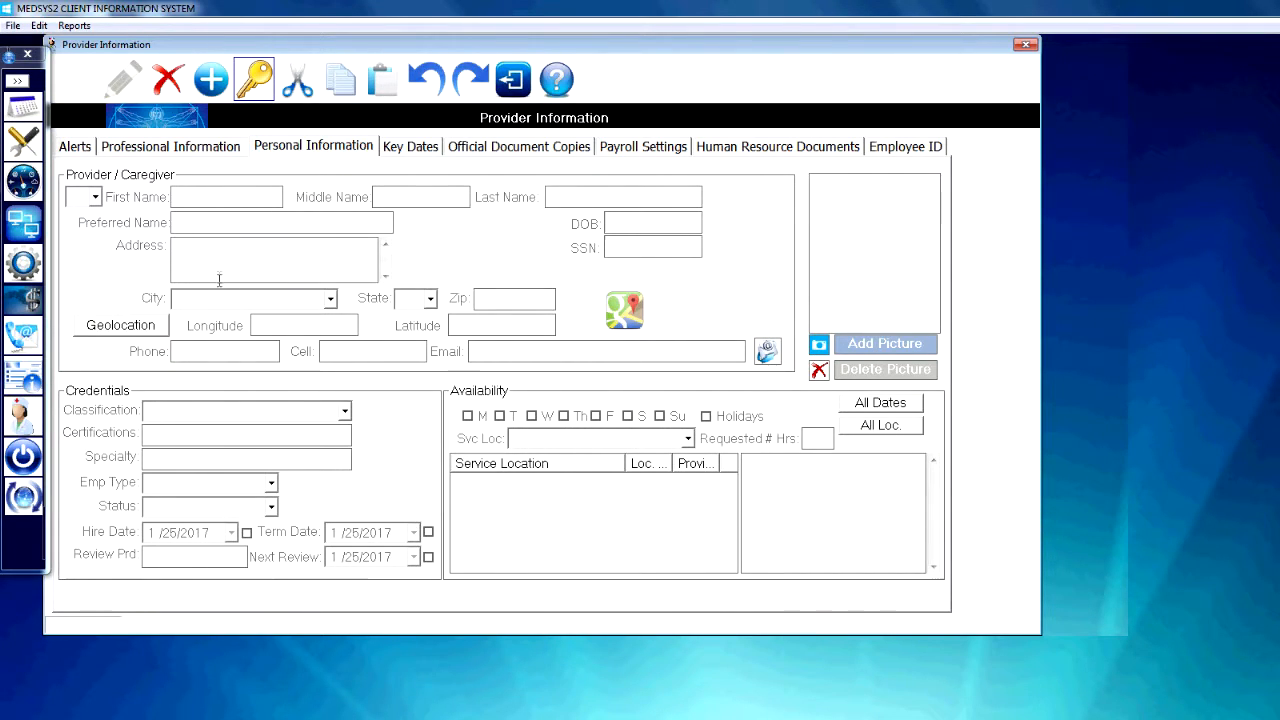
{"action": "left_click", "coordinate": [96, 199]}
{"action": "left_click", "coordinate": [76, 217]}
{"action": "left_click", "coordinate": [218, 196]}
{"action": "type", "text": "John"}
{"action": "key", "text": "Tab"}
{"action": "type", "text": "A"}
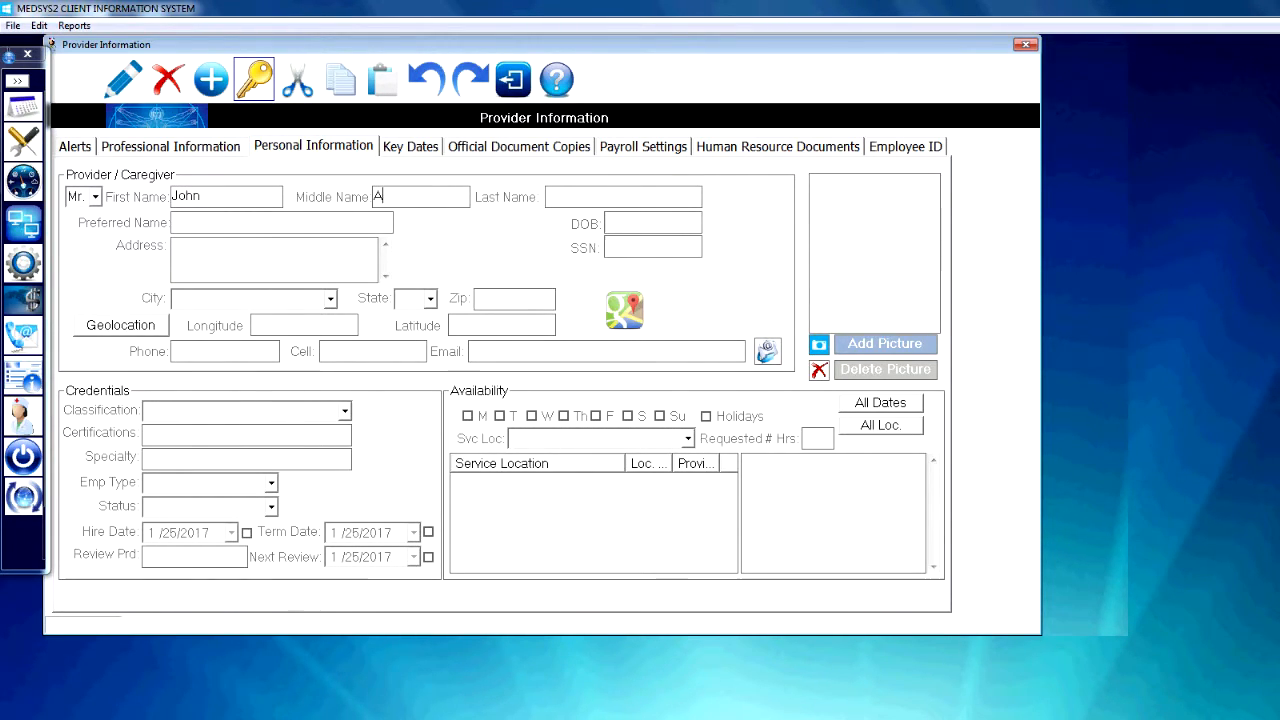
{"action": "type", "text": "."}
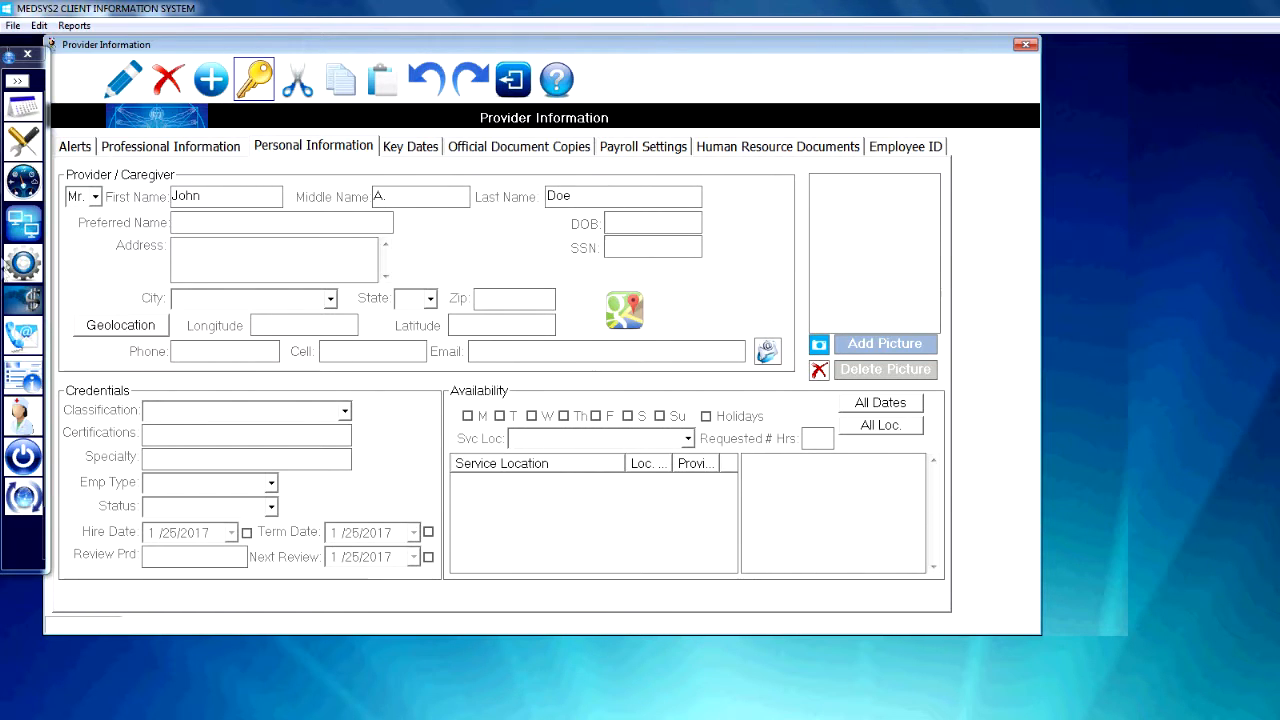
{"action": "left_click", "coordinate": [190, 226]}
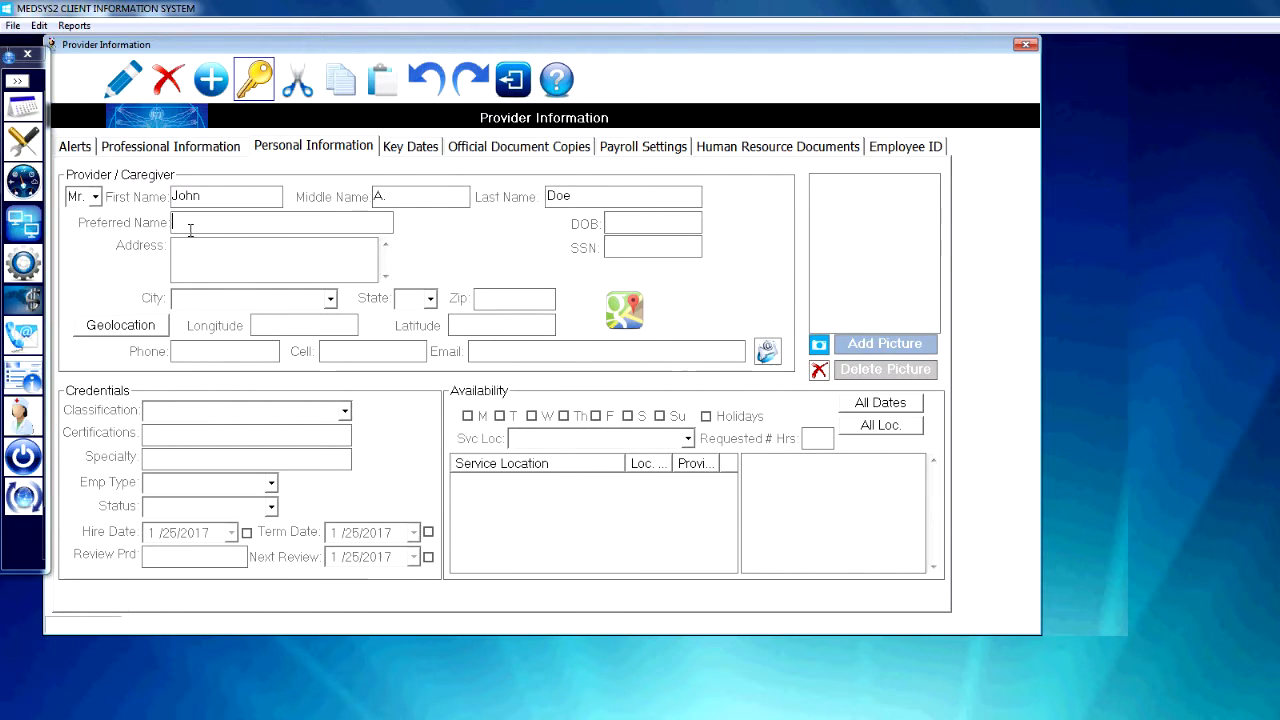
{"action": "type", "text": "Andrew"}
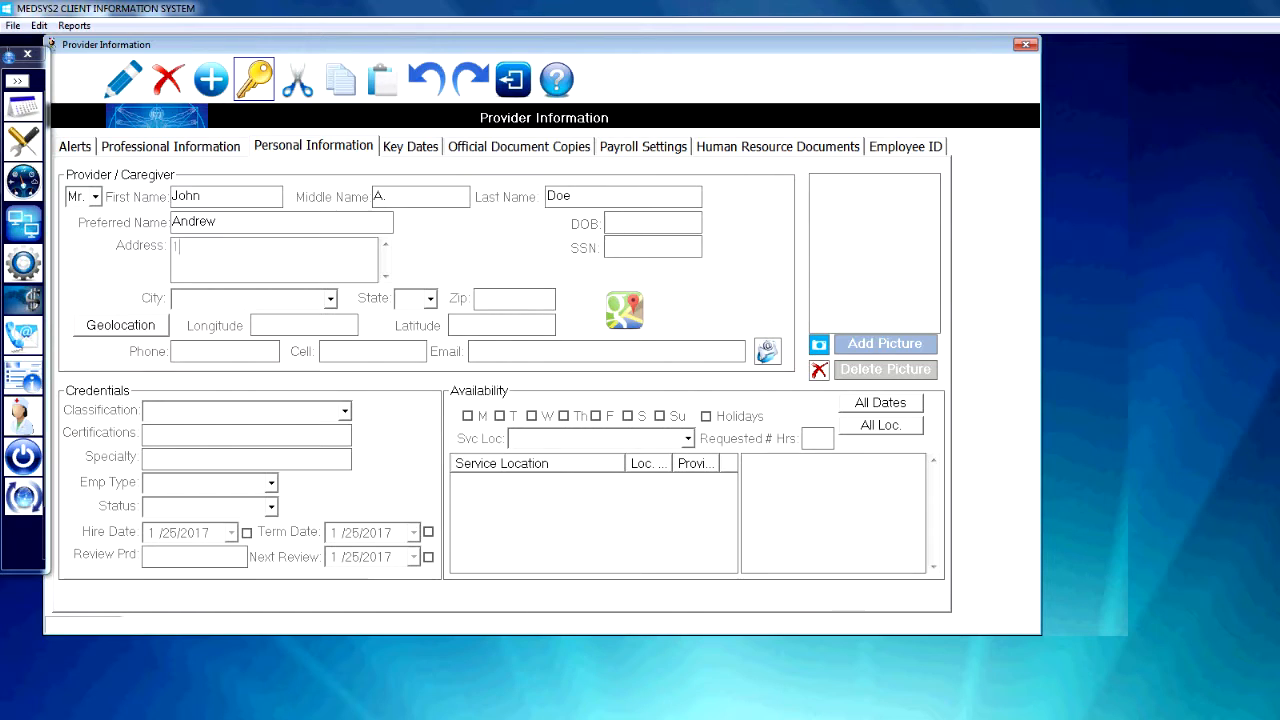
Enter the provider's home address with street, city, state and zip code.
{"action": "type", "text": "1 Home Address"}
{"action": "key", "text": "Tab"}
{"action": "type", "text": "B"}
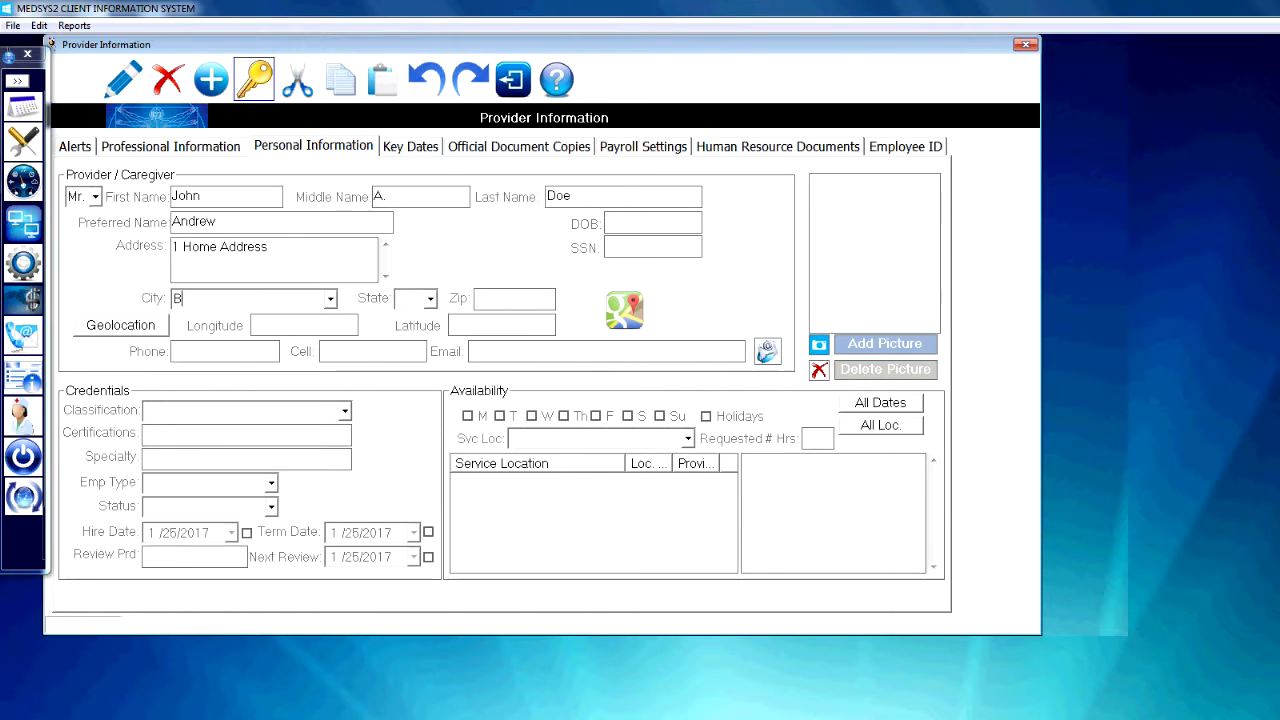
{"action": "type", "text": "l"}
{"action": "type", "text": "oomingto"}
{"action": "type", "text": "n"}
{"action": "type", "text": "M"}
Enter the provider's social security number in the SSN field.
{"action": "type", "text": "111-"}
{"action": "type", "text": "22"}
{"action": "type", "text": "-3333"}
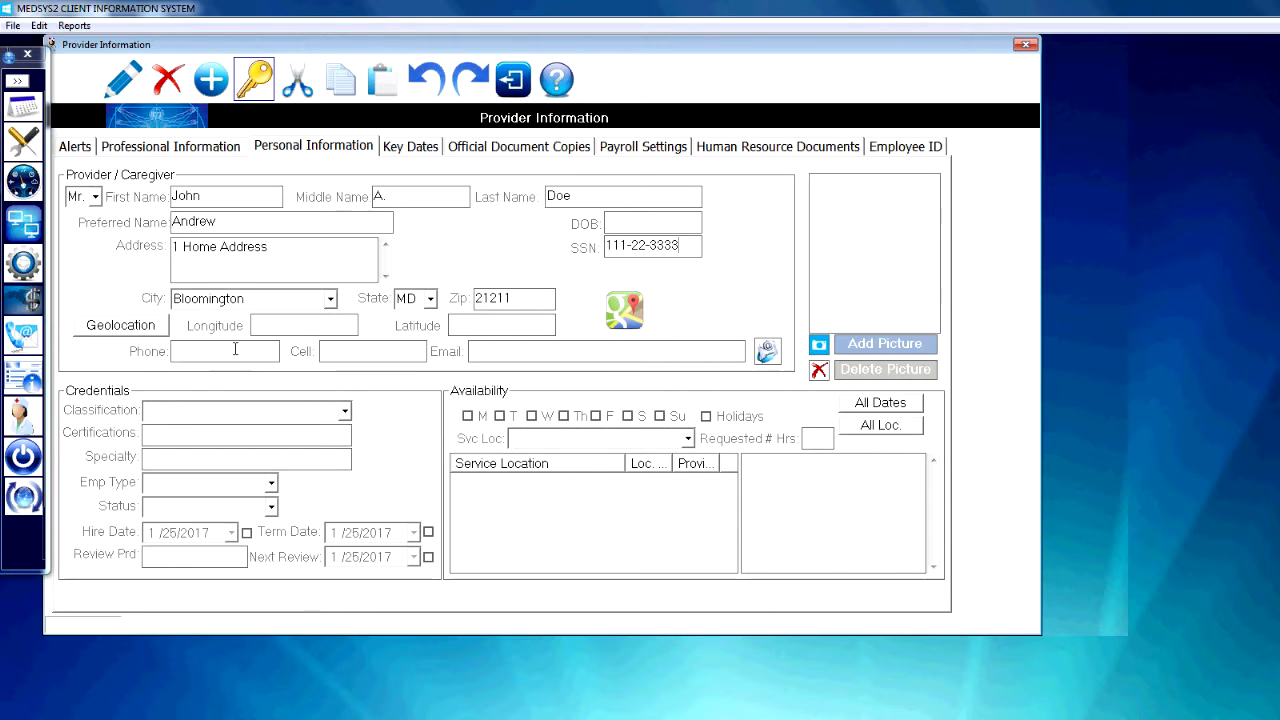
Fill in the provider's e-mail address and save the personal information.
{"action": "left_click", "coordinate": [533, 356]}
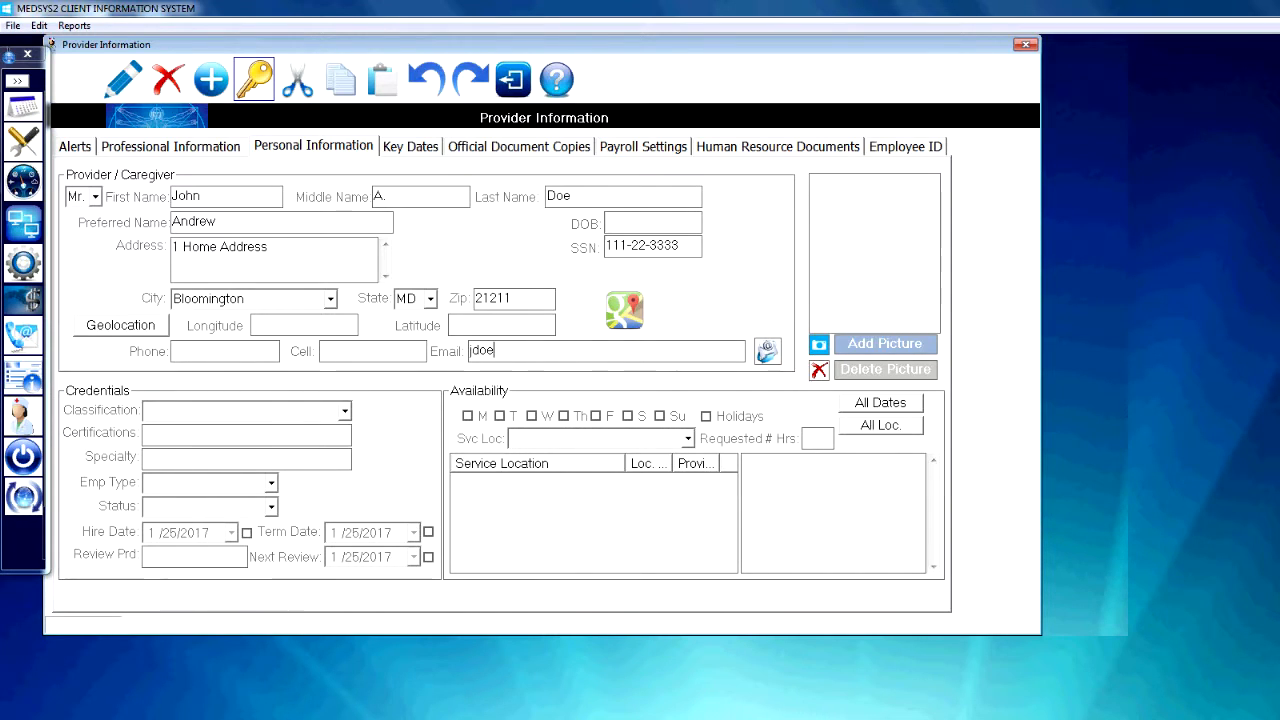
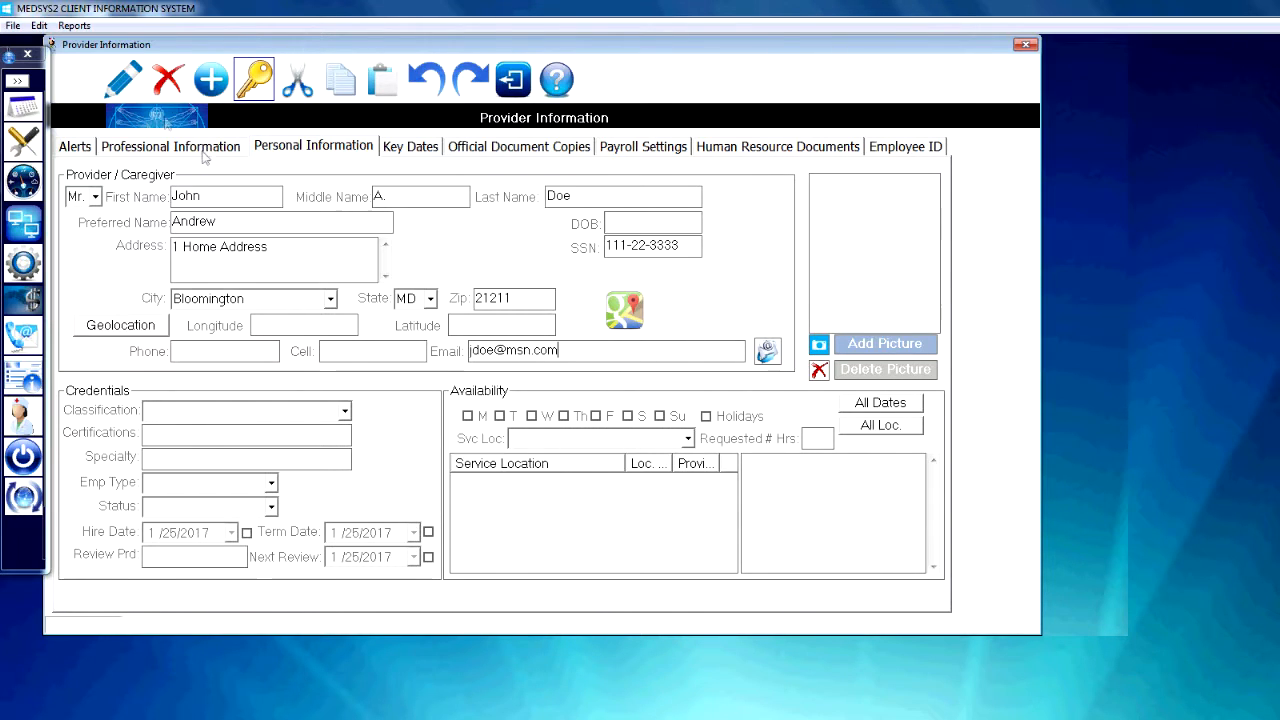
{"action": "left_click", "coordinate": [124, 80]}
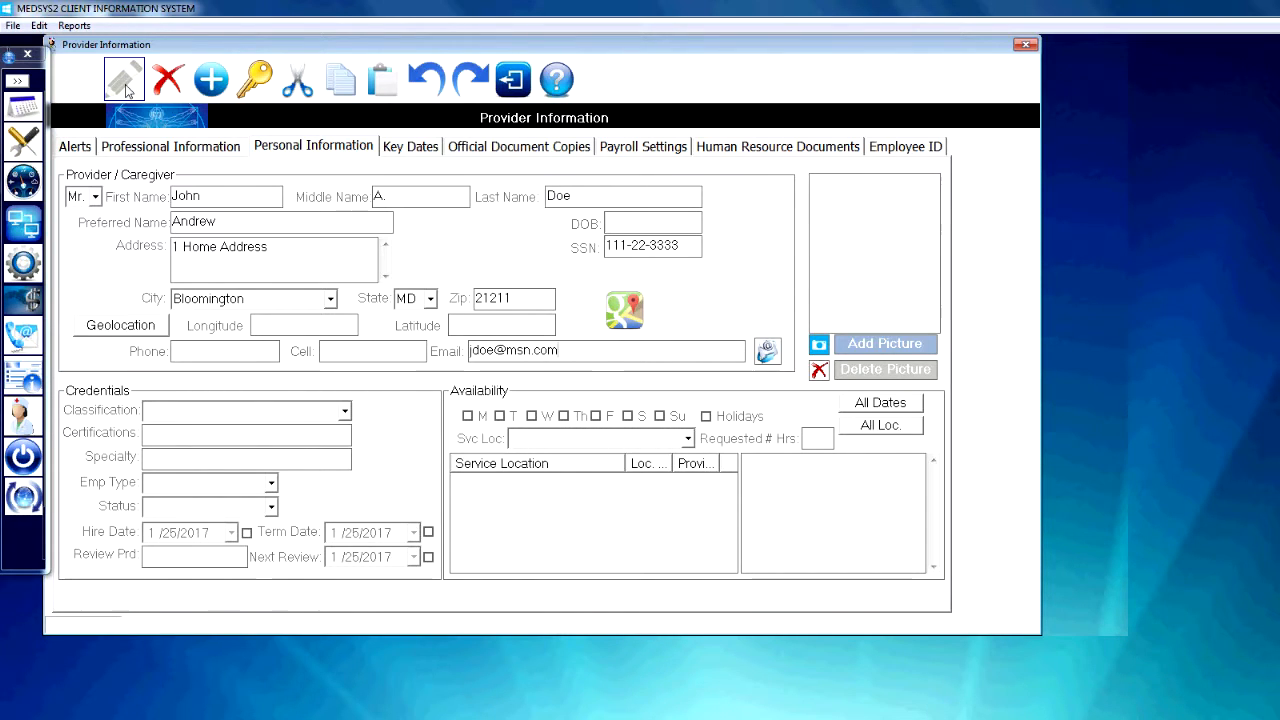
Review the provider's key dates, official document copies, payroll settings, human resource documents with blank templates, and employee ID badge.
{"action": "left_click", "coordinate": [427, 146]}
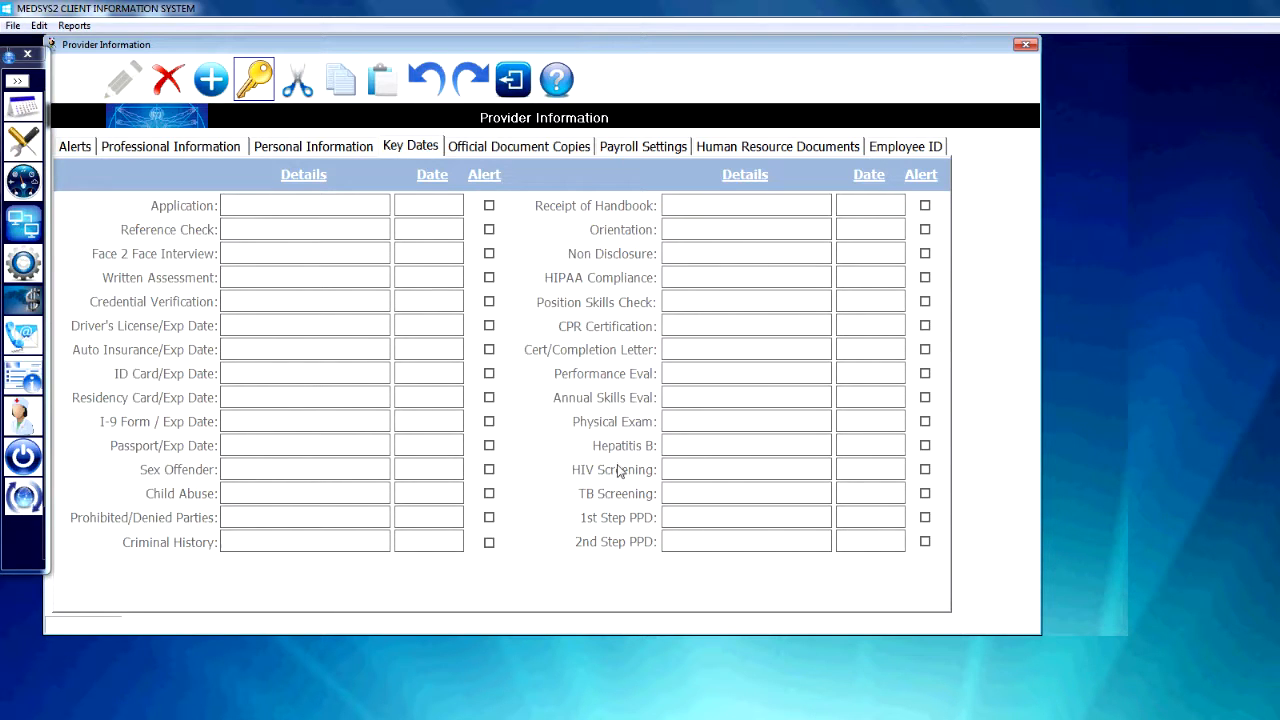
{"action": "left_click", "coordinate": [541, 150]}
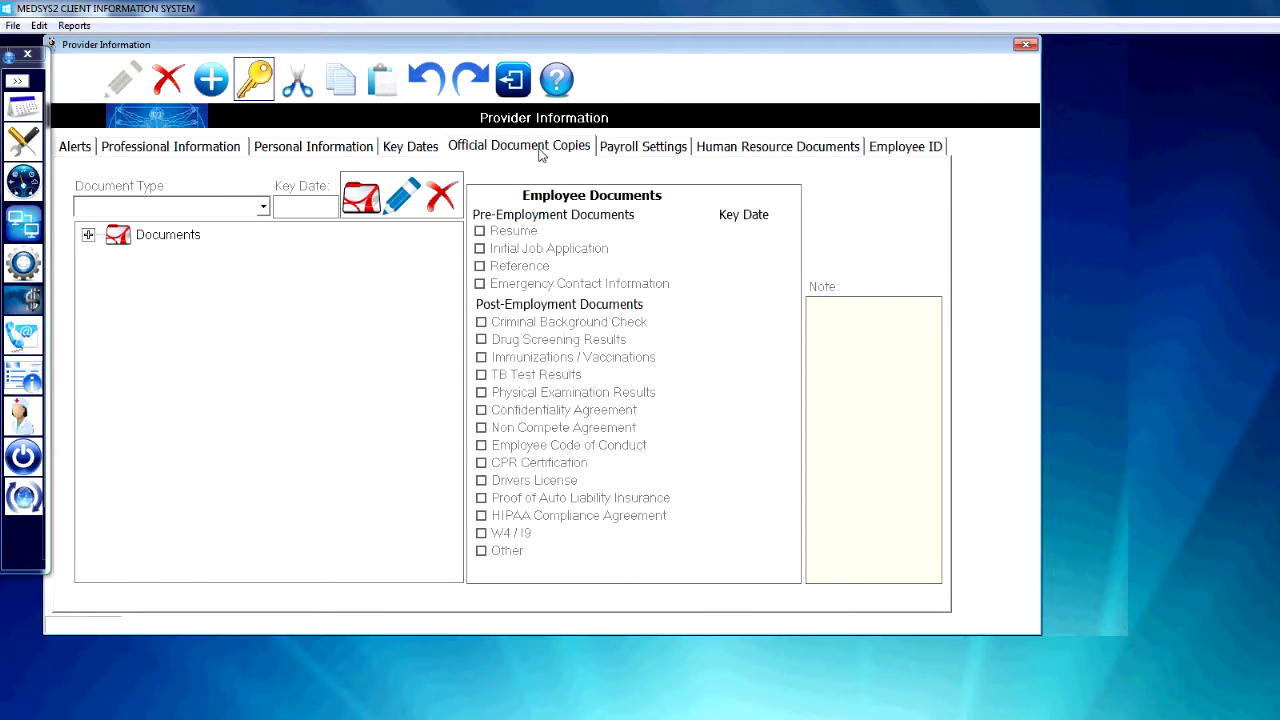
{"action": "left_click", "coordinate": [88, 235]}
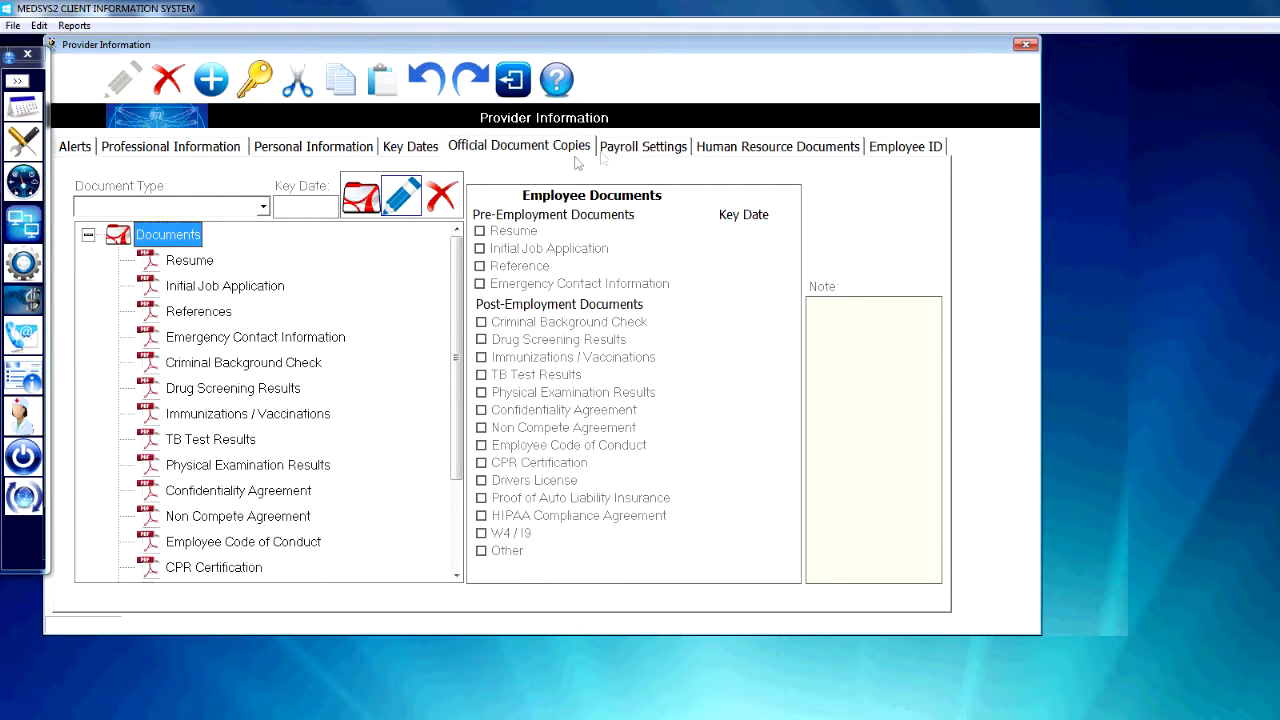
{"action": "left_click", "coordinate": [622, 150]}
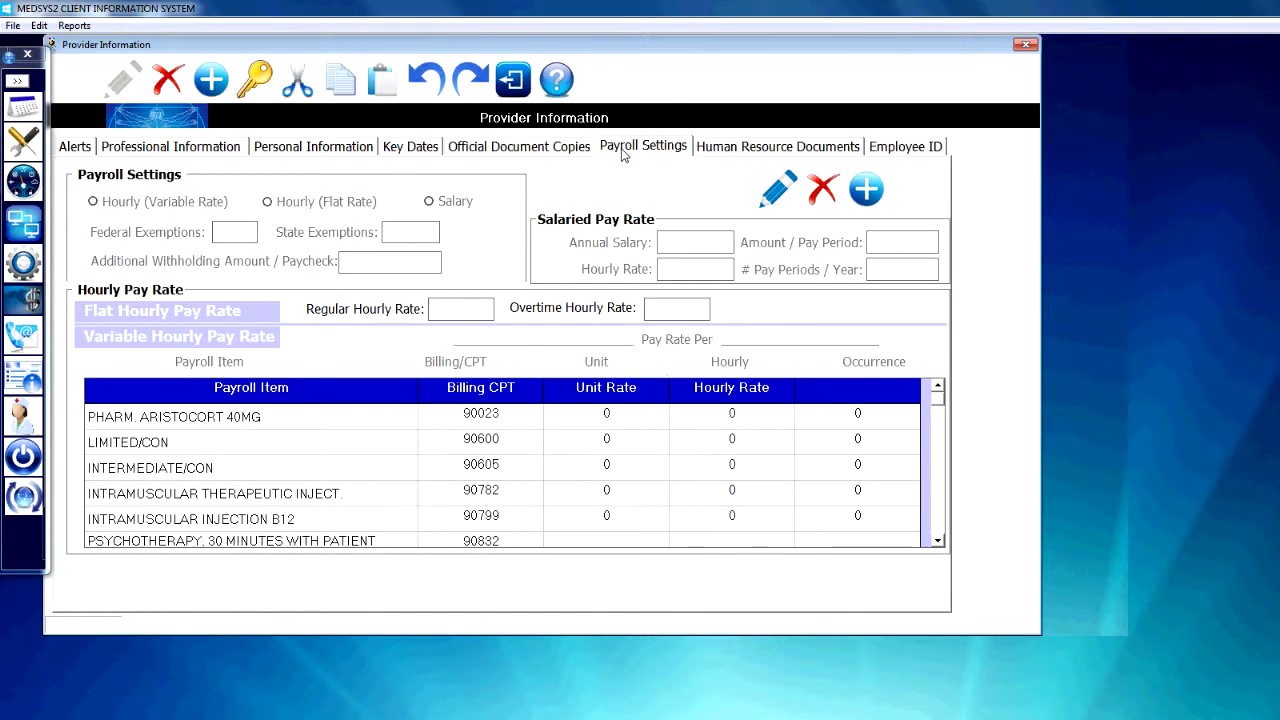
{"action": "left_click", "coordinate": [717, 150]}
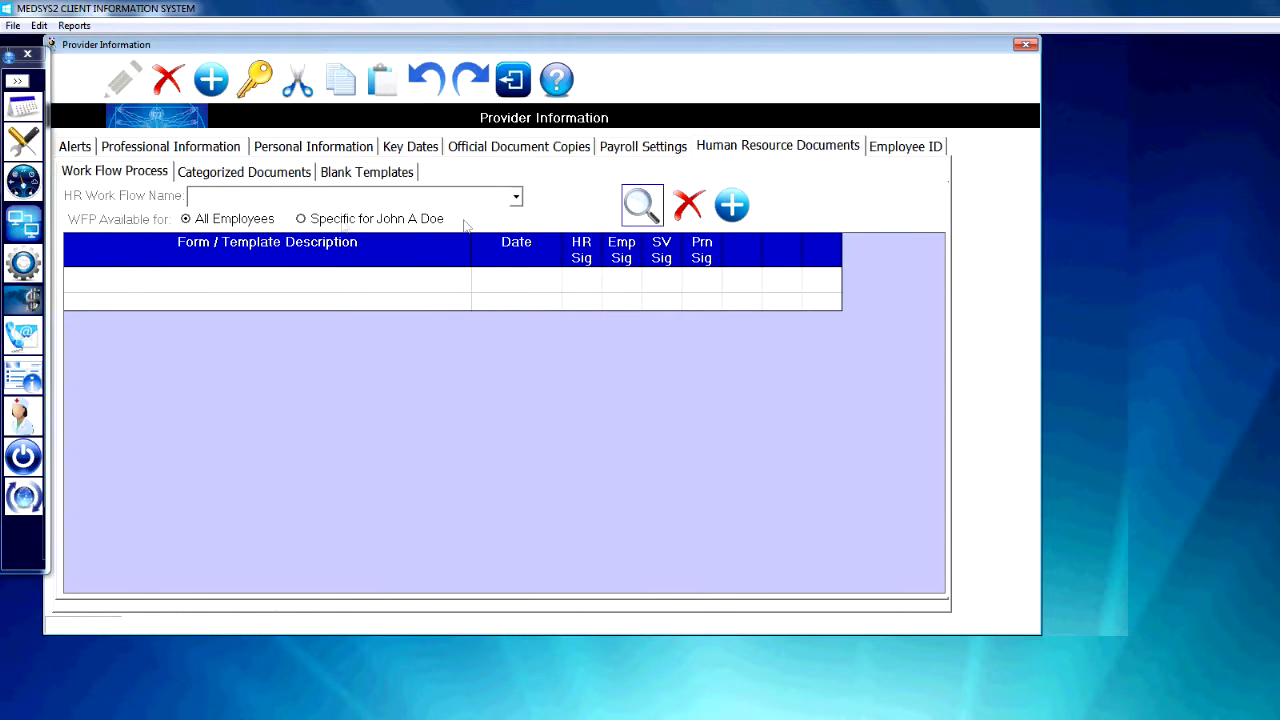
{"action": "left_click", "coordinate": [344, 172]}
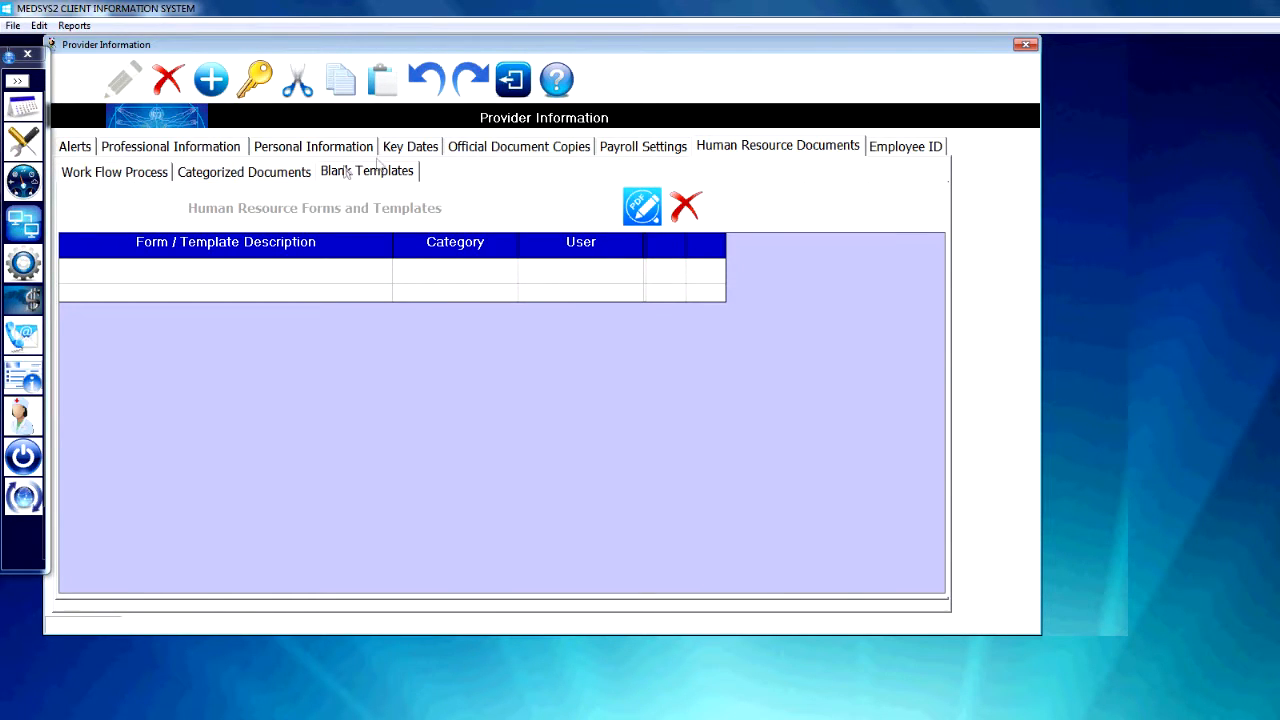
{"action": "left_click", "coordinate": [880, 147]}
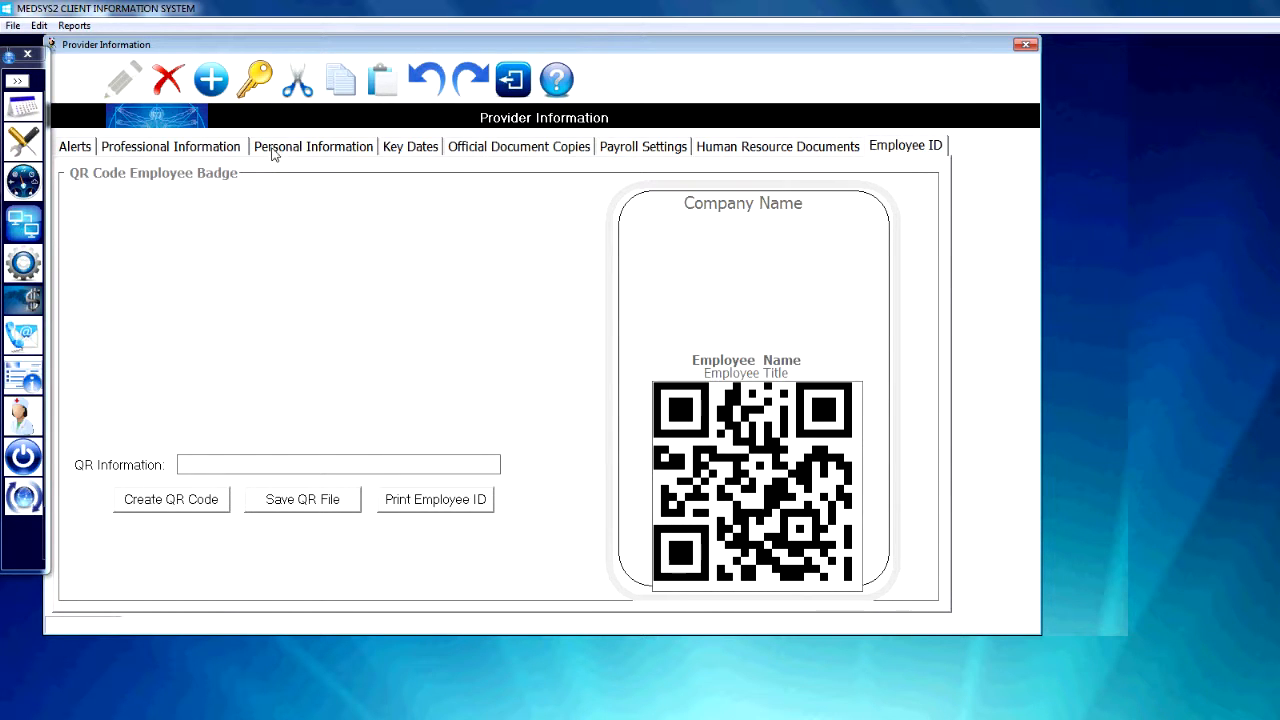
Go back through the provider's sections to the credential alerts and close the provider information.
{"action": "left_click", "coordinate": [735, 150]}
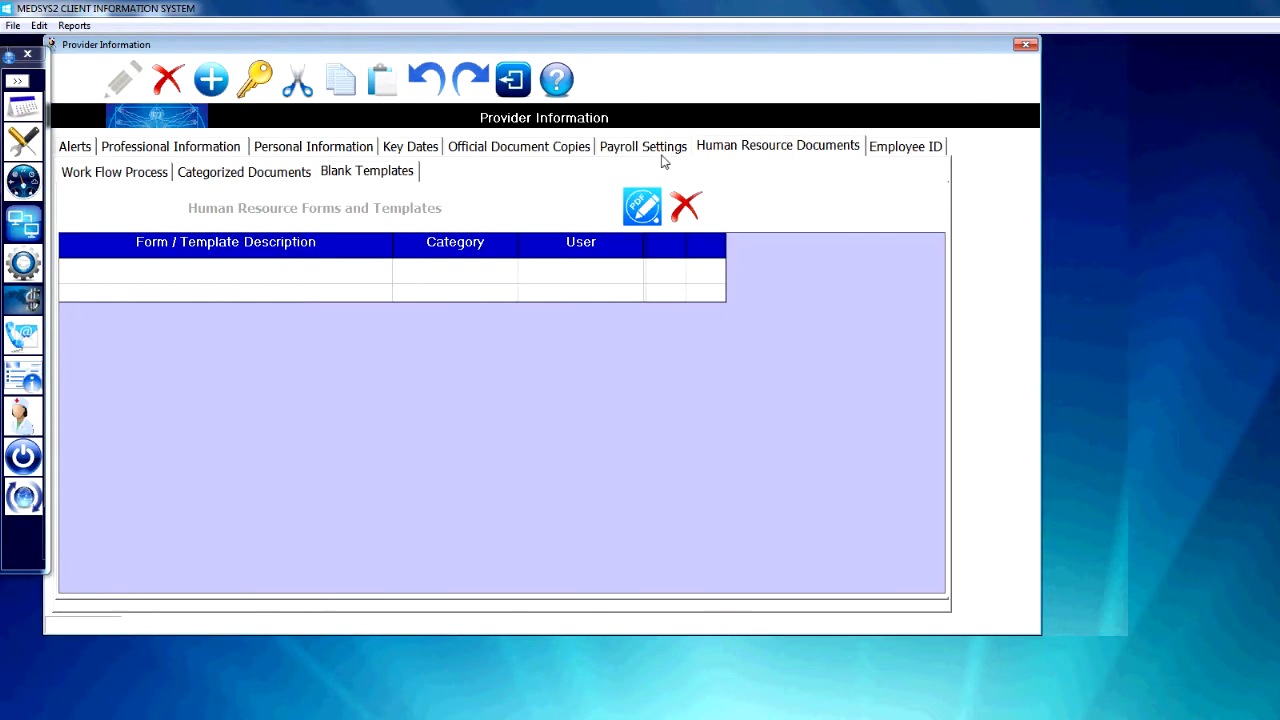
{"action": "left_click", "coordinate": [660, 150]}
{"action": "left_click", "coordinate": [412, 146]}
{"action": "left_click", "coordinate": [320, 147]}
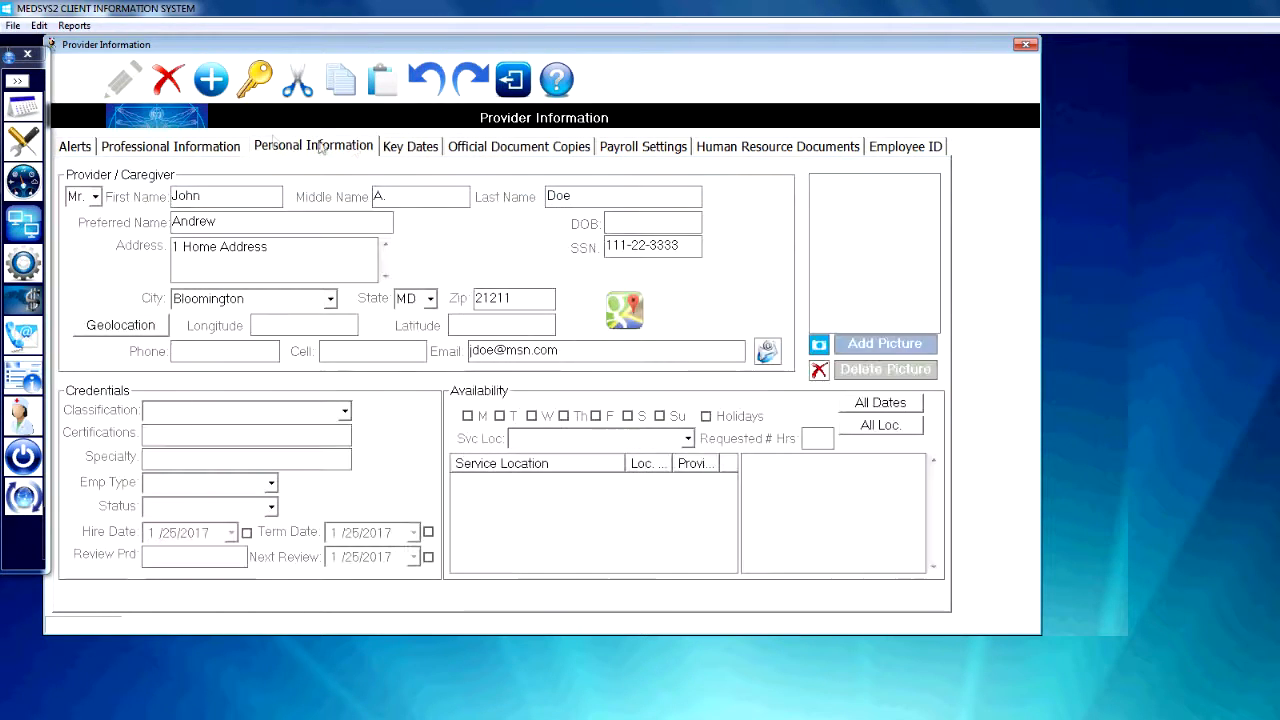
{"action": "left_click", "coordinate": [170, 147]}
{"action": "left_click", "coordinate": [72, 147]}
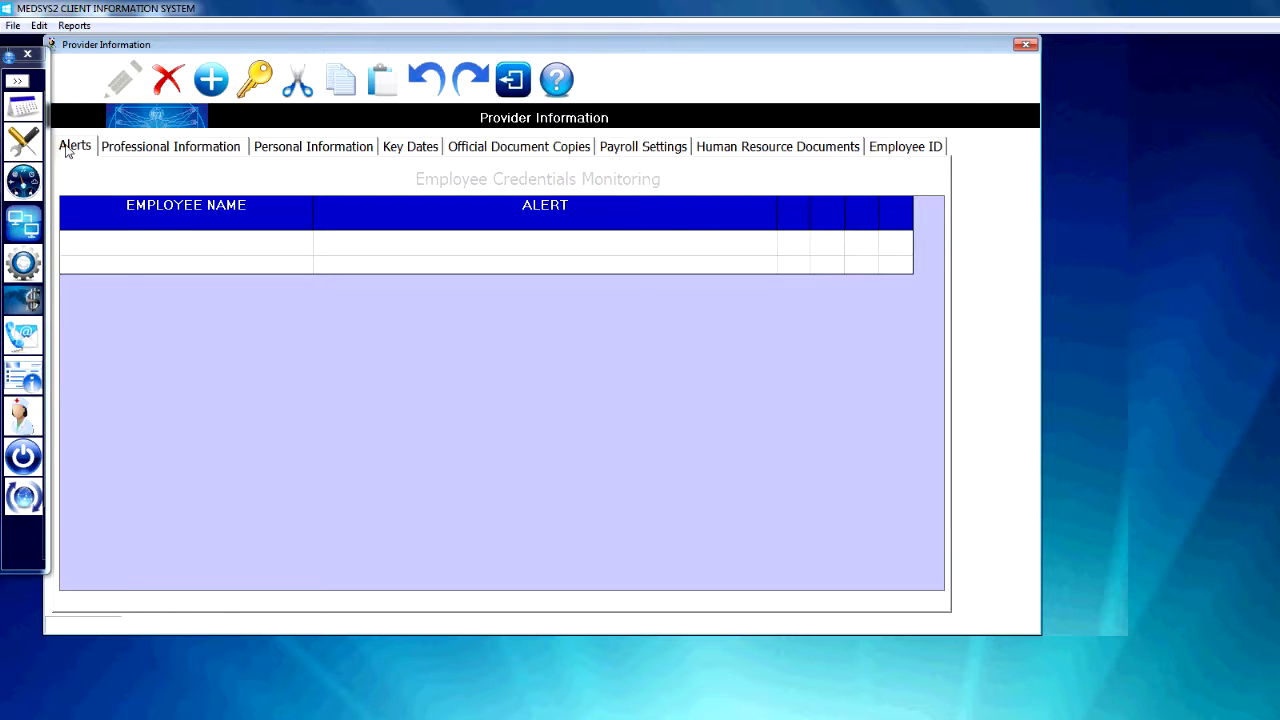
{"action": "left_click", "coordinate": [513, 80]}
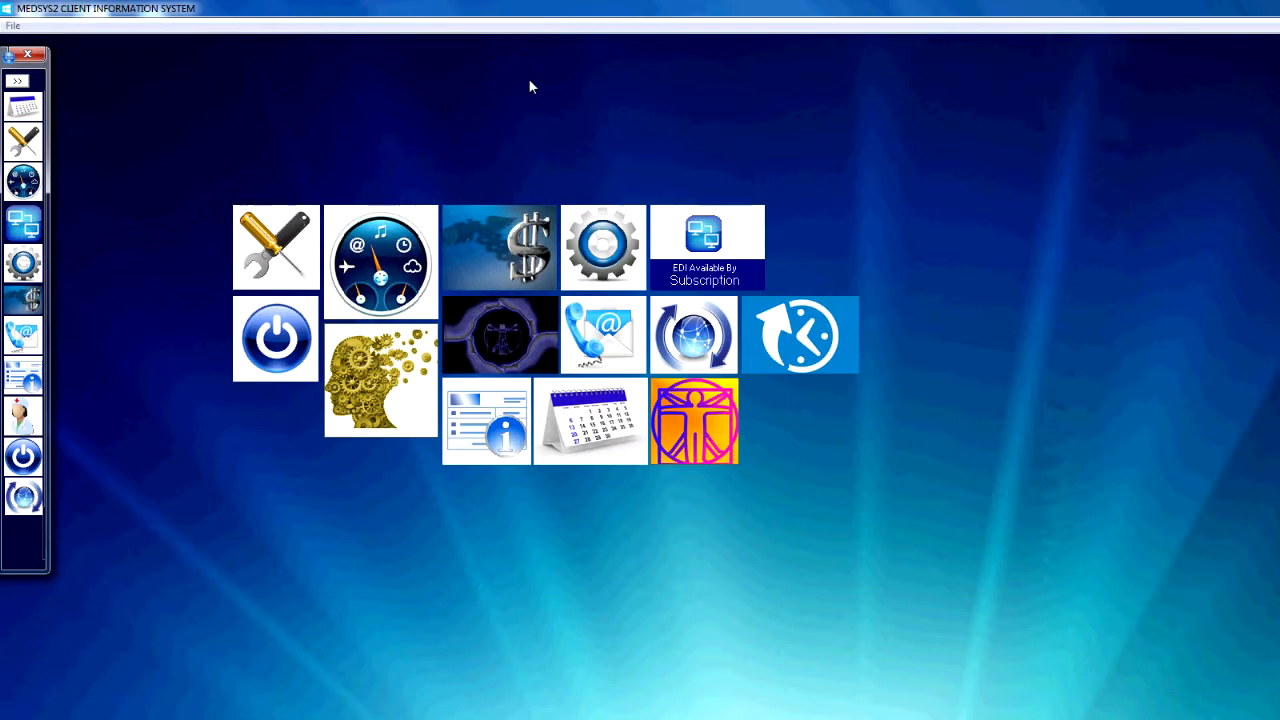